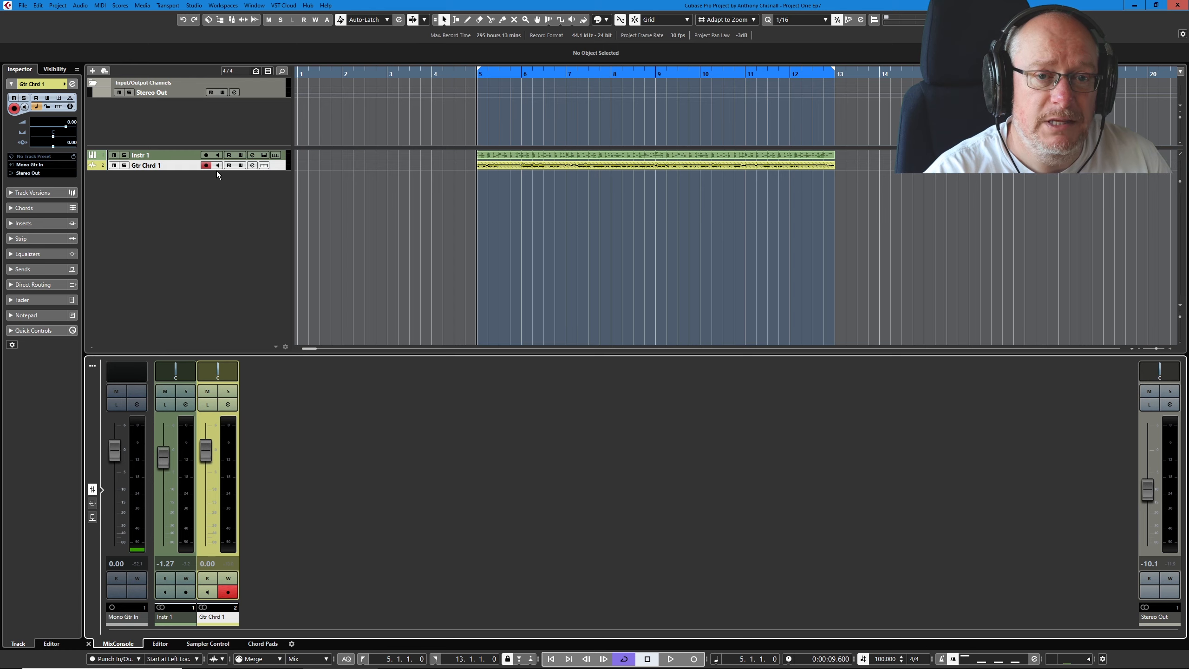
Open the preferences and view the Audio page of the Editing settings.
left_click(38, 5)
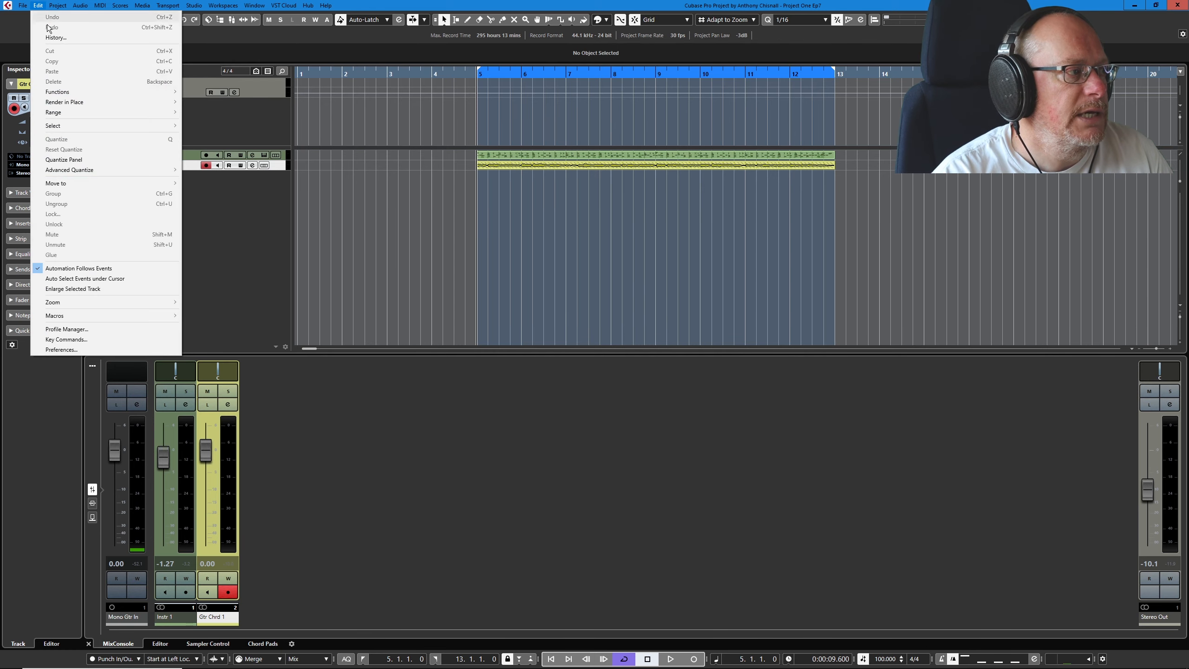
left_click(65, 350)
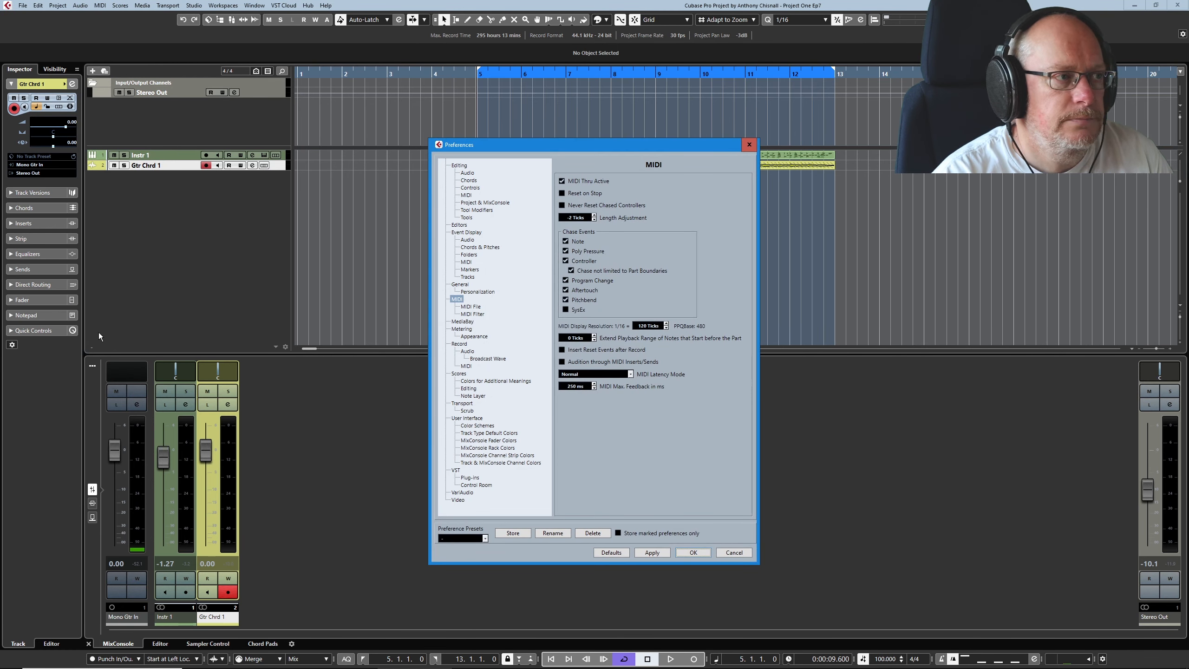
left_click(458, 165)
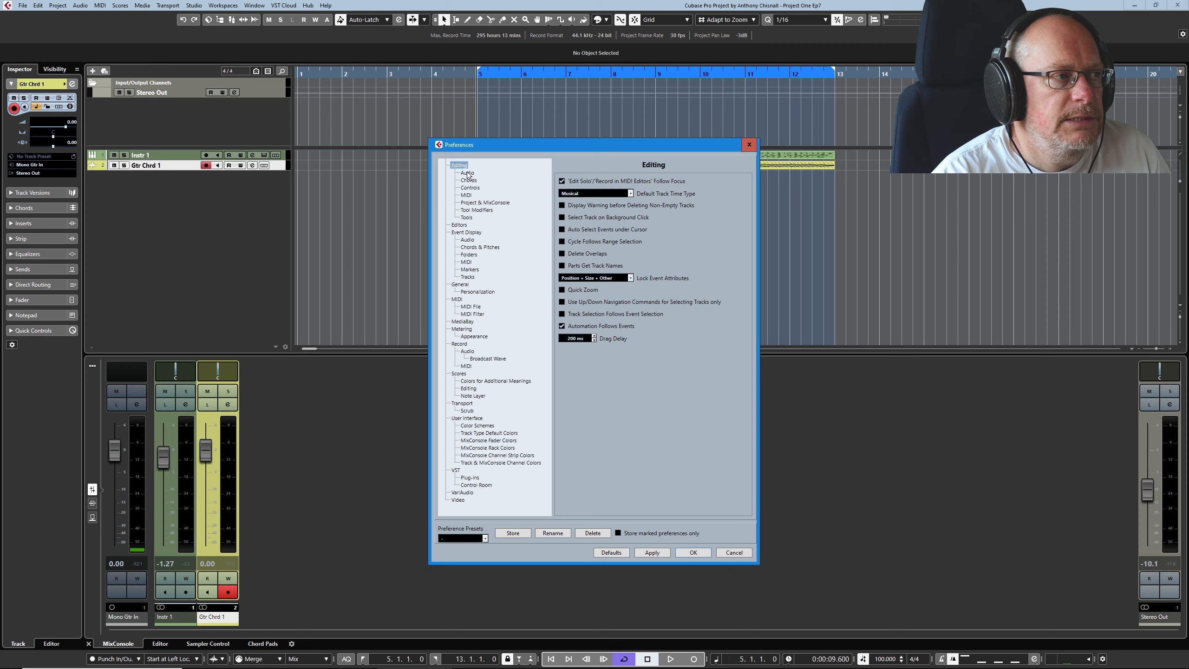
left_click(467, 173)
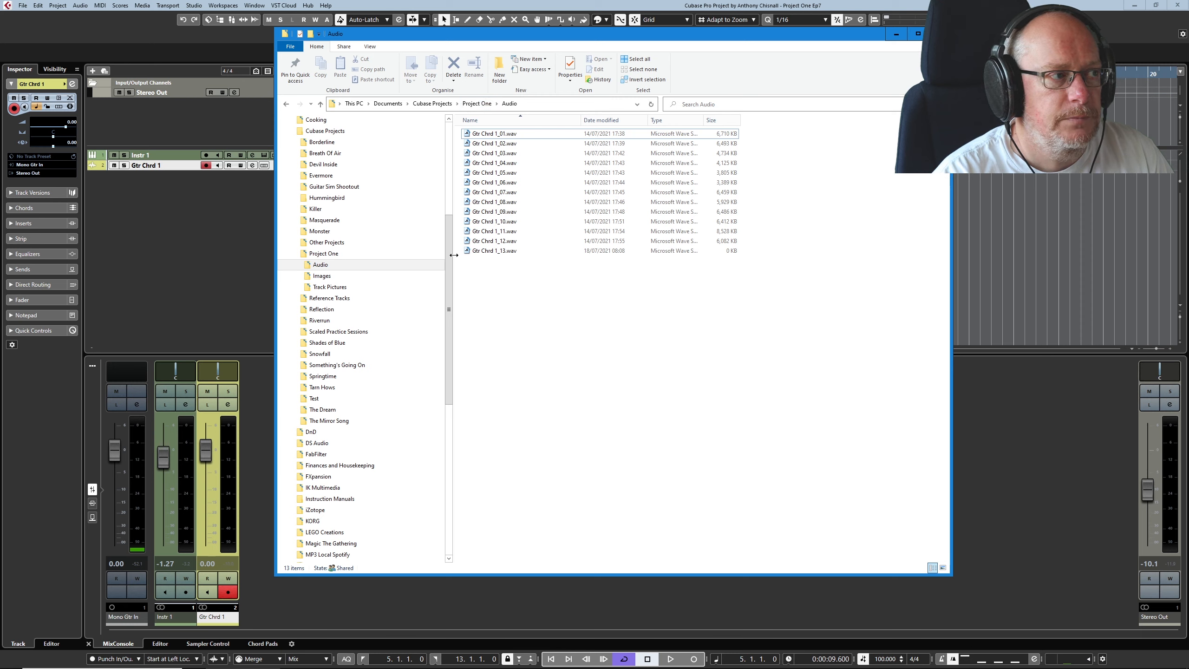
Look through the Project One folder and its Audio subfolder in File Explorer, and return to Cubase.
left_click(317, 257)
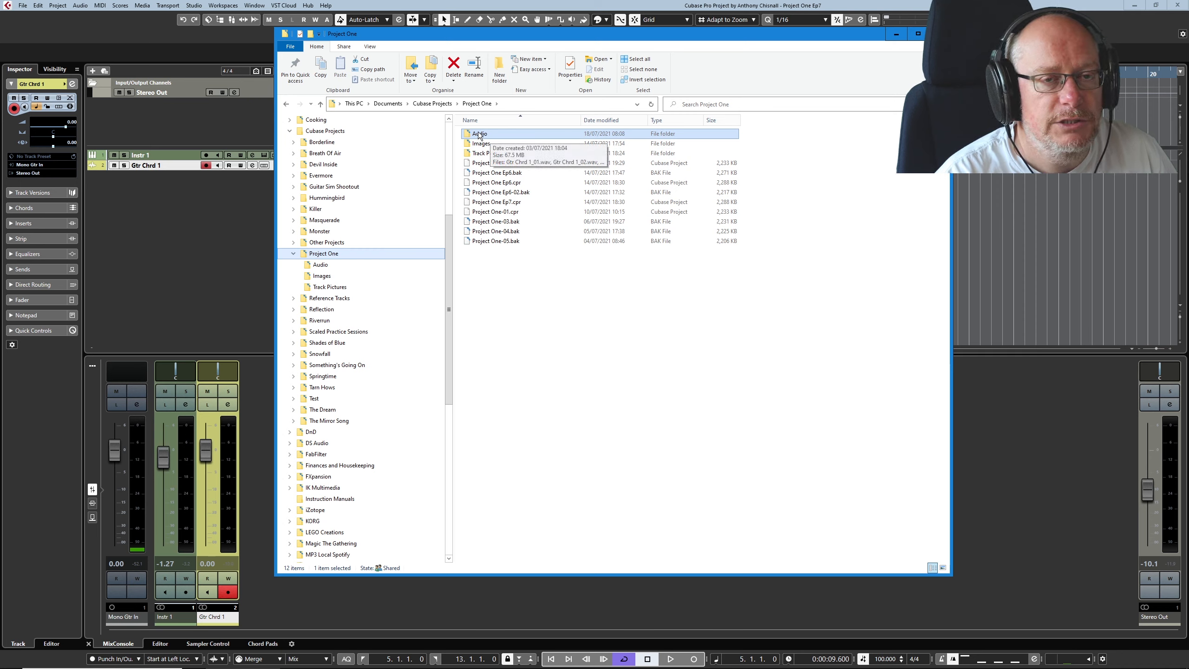
left_click(314, 265)
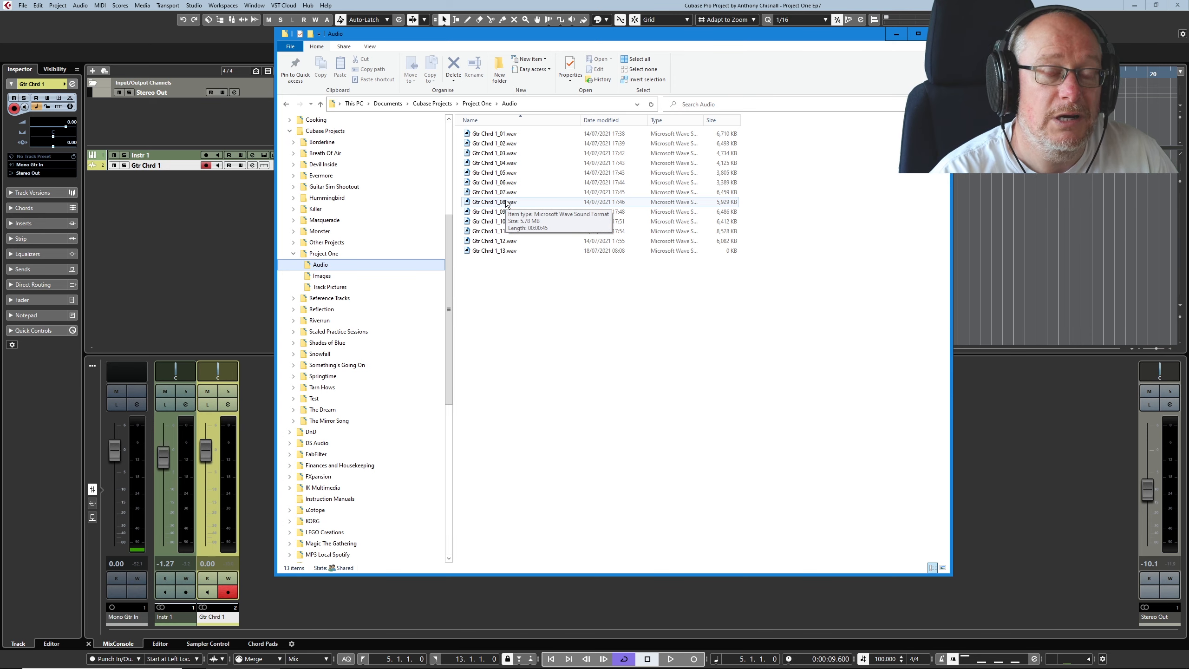
left_click(896, 34)
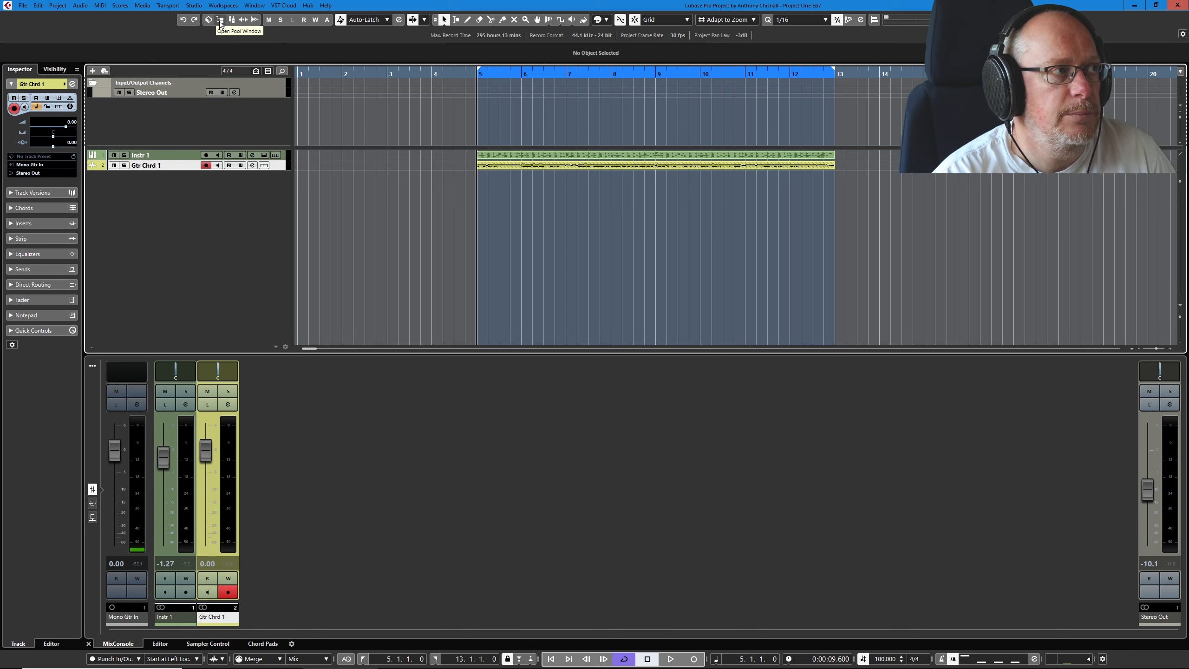
Open the Pool and locate the clip used by the Gtr Chrd 1 audio event in it.
left_click(221, 21)
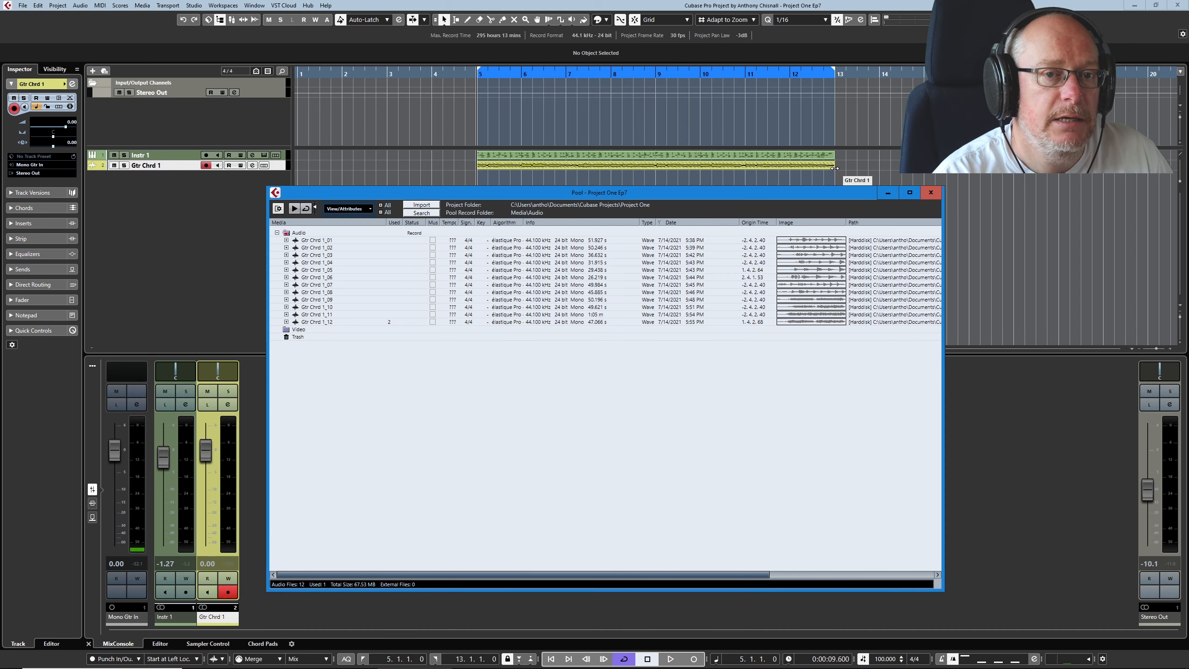
left_click(626, 165)
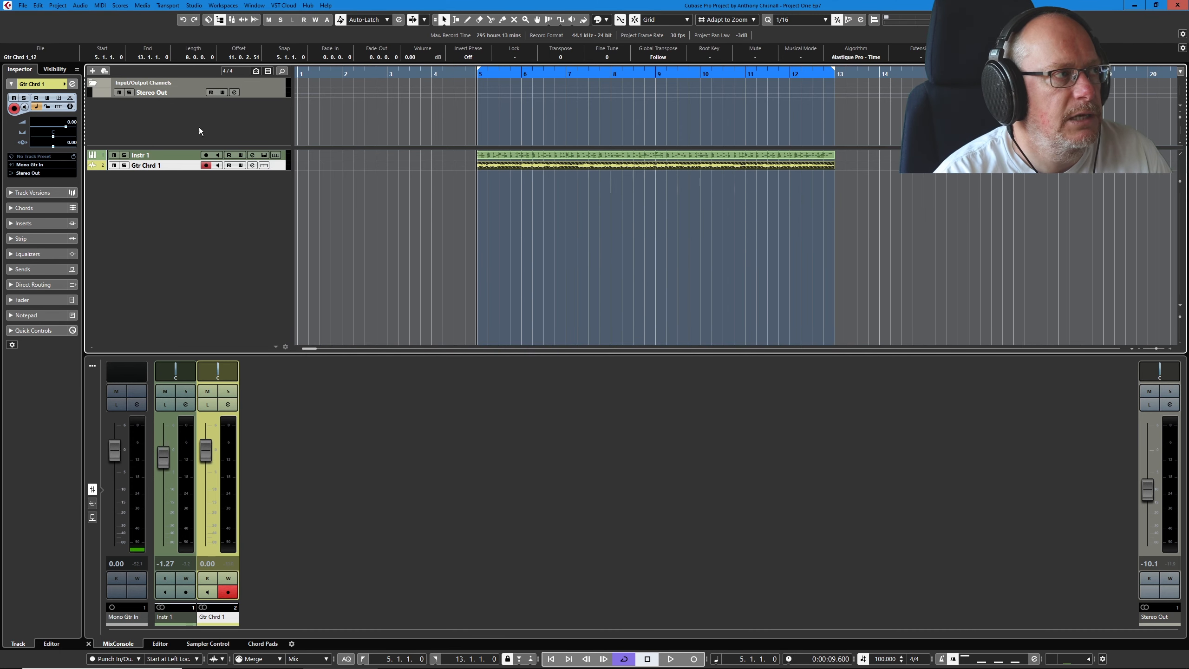
left_click(80, 5)
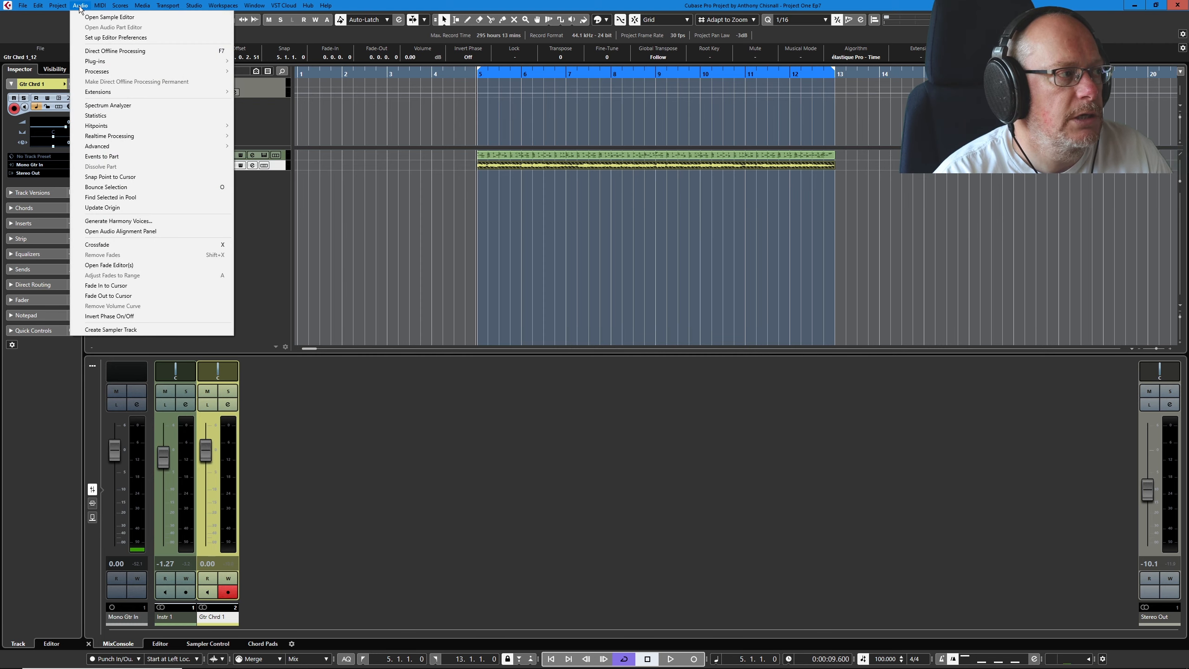
left_click(116, 197)
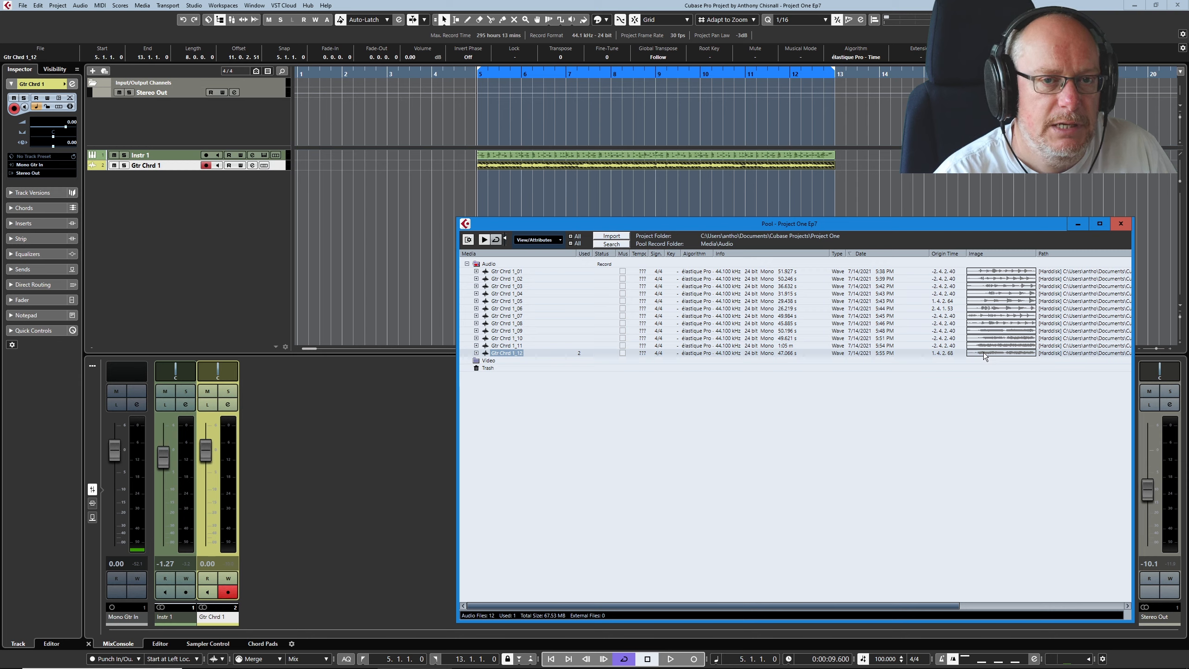
Audition the Gtr Chrd 1_12 clip in the Pool and show the lanes of the Gtr Chrd 1 track.
left_click(488, 241)
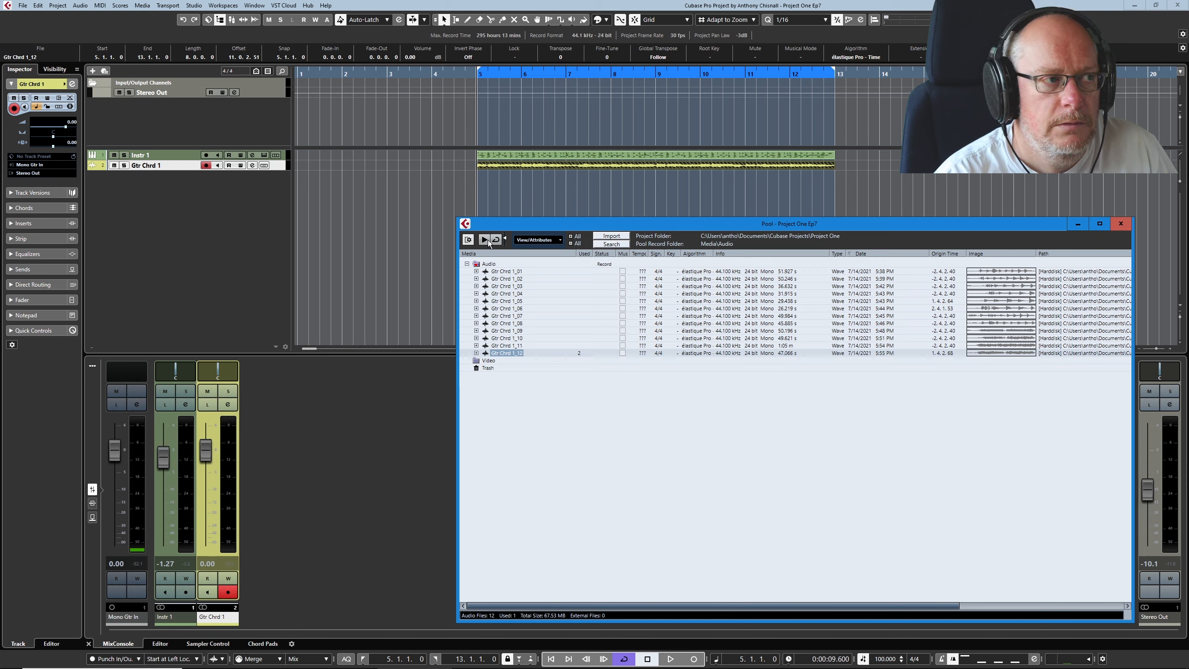
left_click(972, 357)
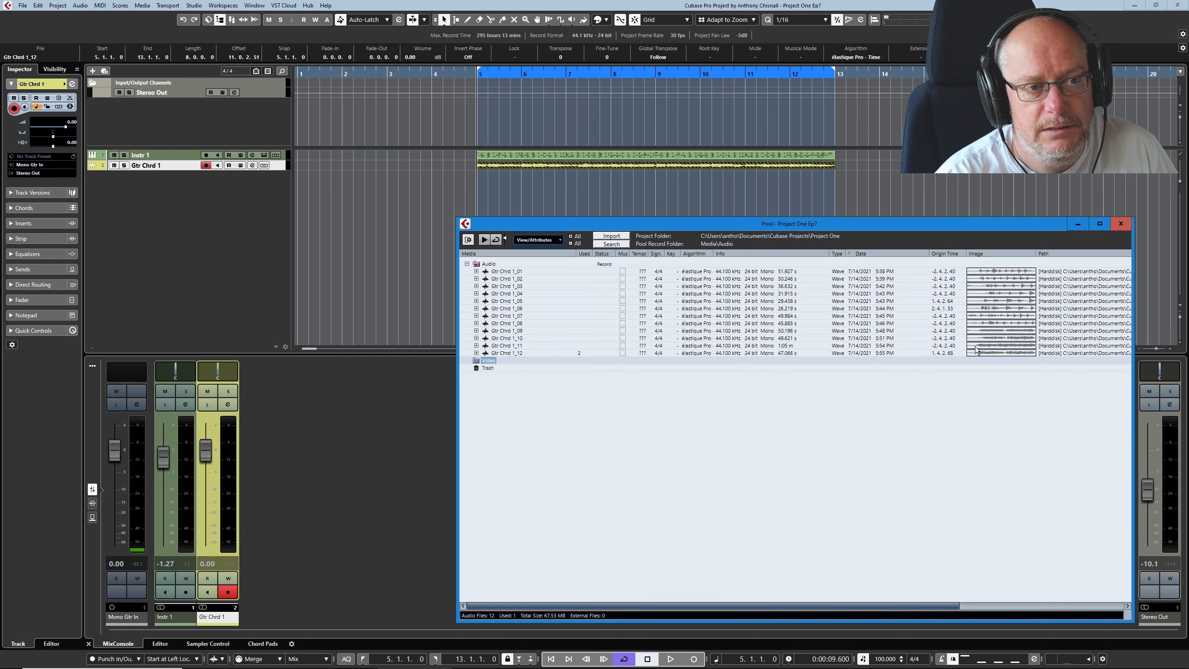
left_click(264, 165)
key("ctrl+p")
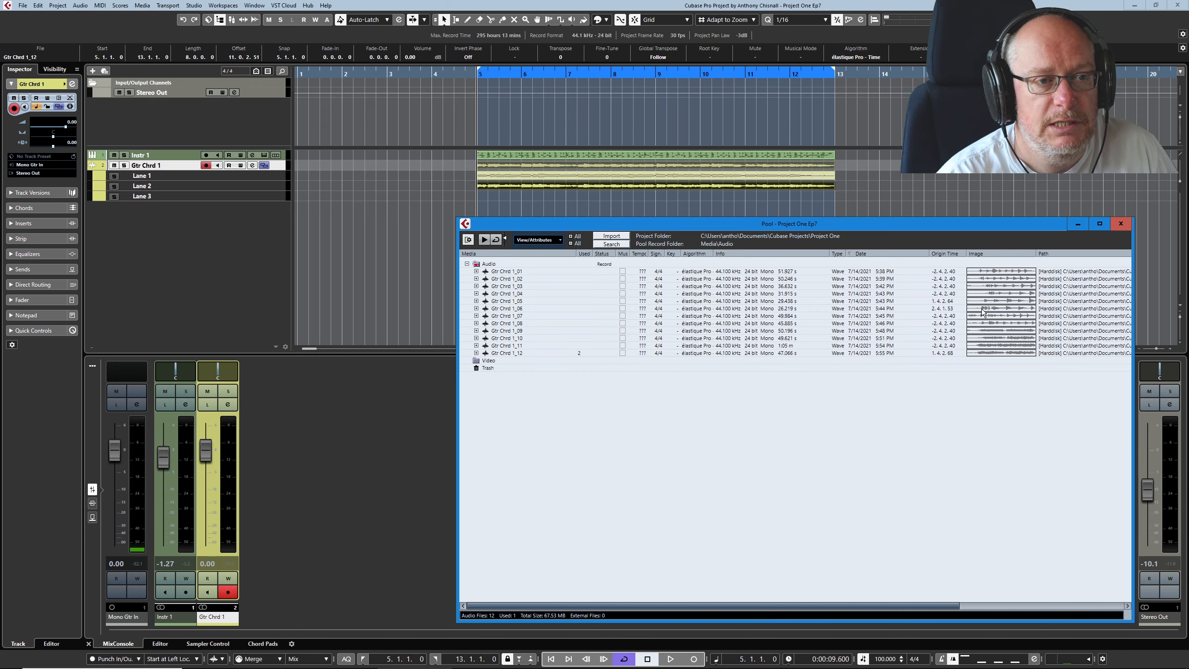
Remove the unused media from the Pool to the trash and expand the trash to list its clips.
left_click(507, 331)
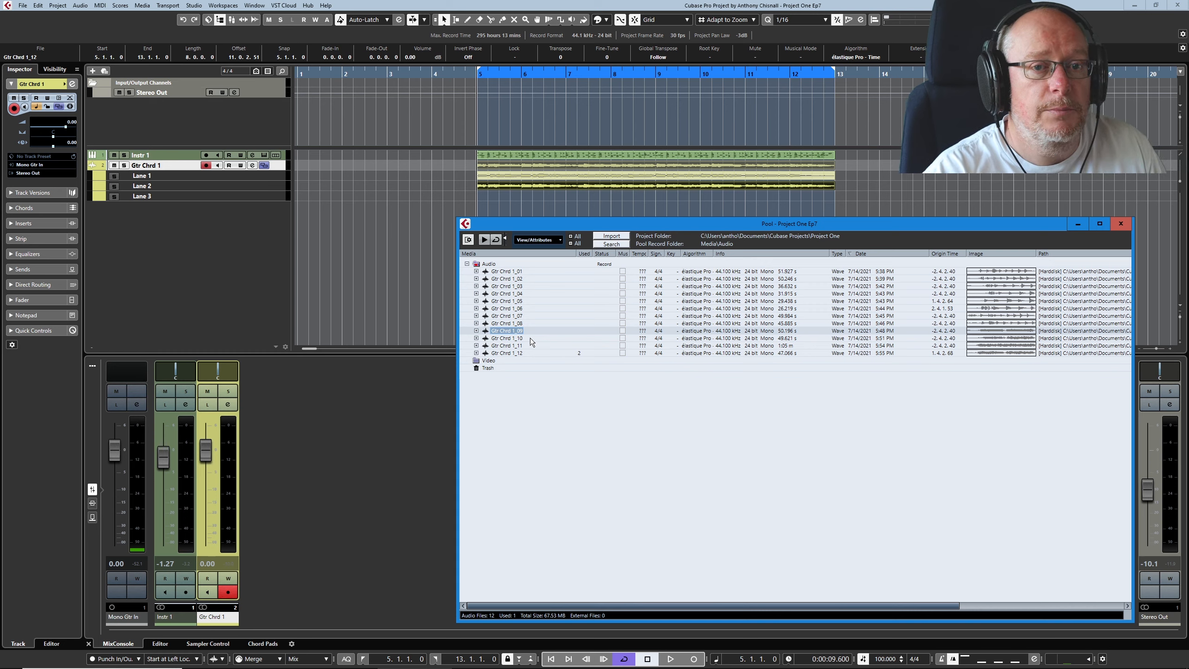
right_click(488, 264)
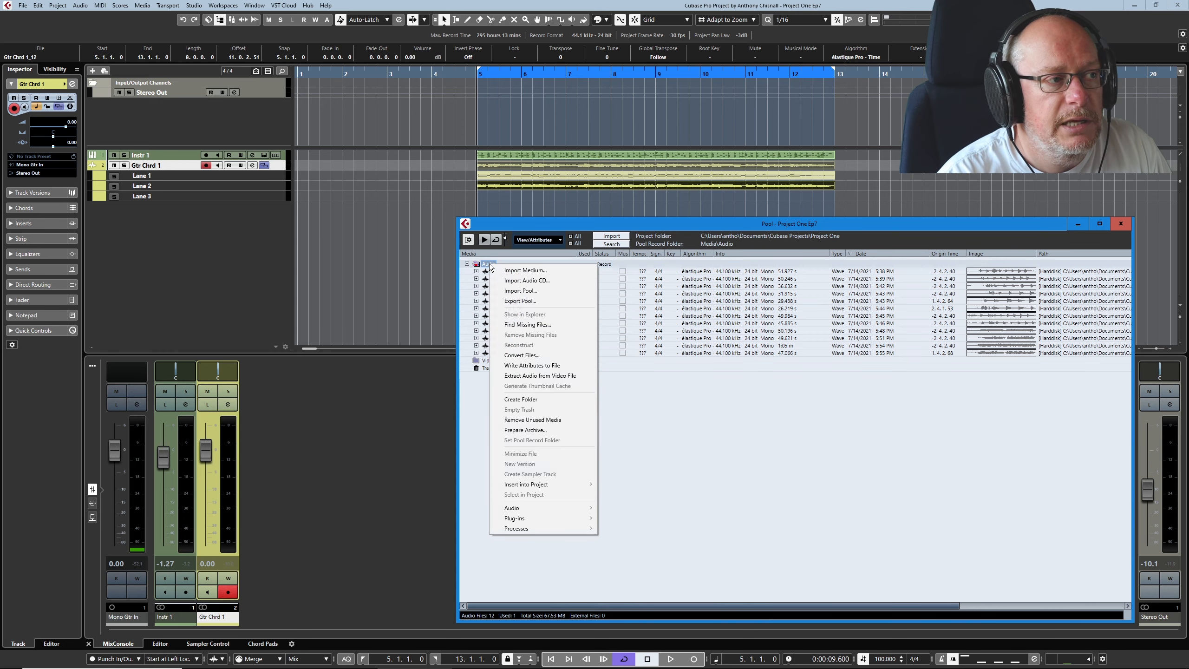
left_click(544, 420)
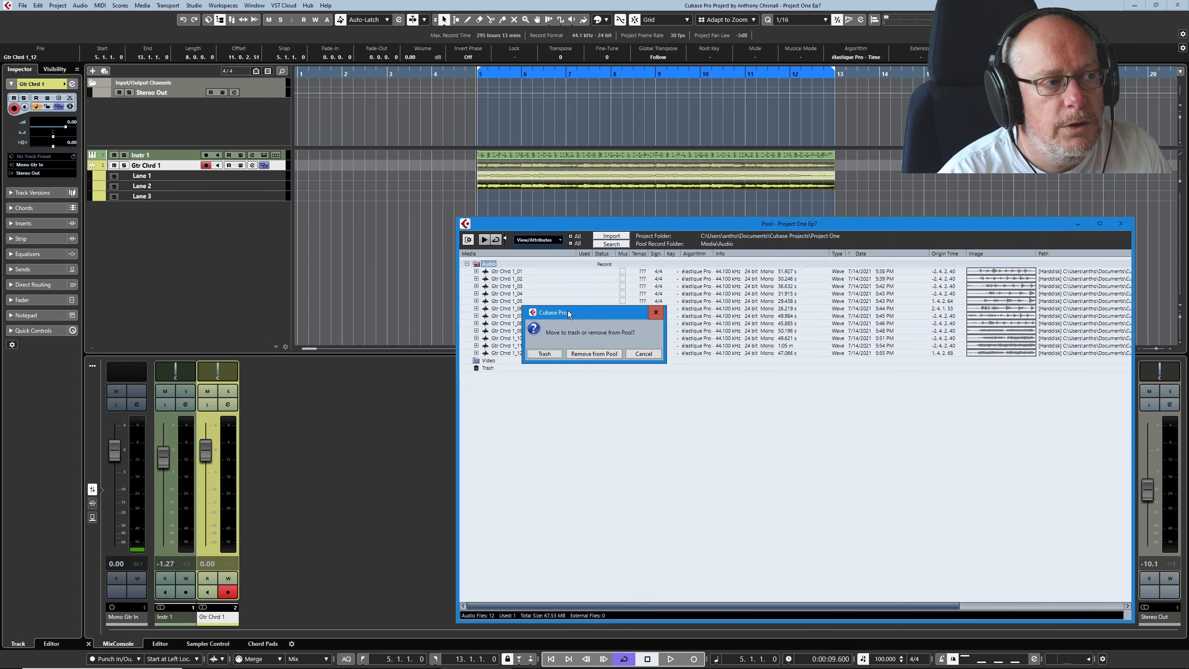
left_click(543, 353)
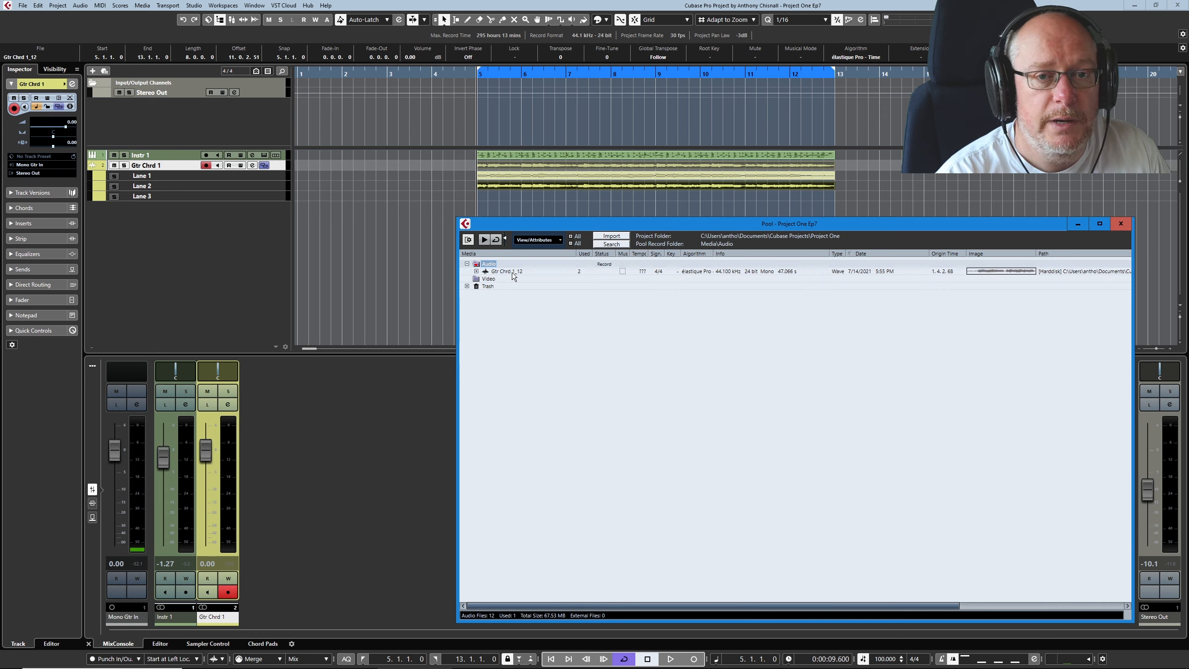
left_click(466, 286)
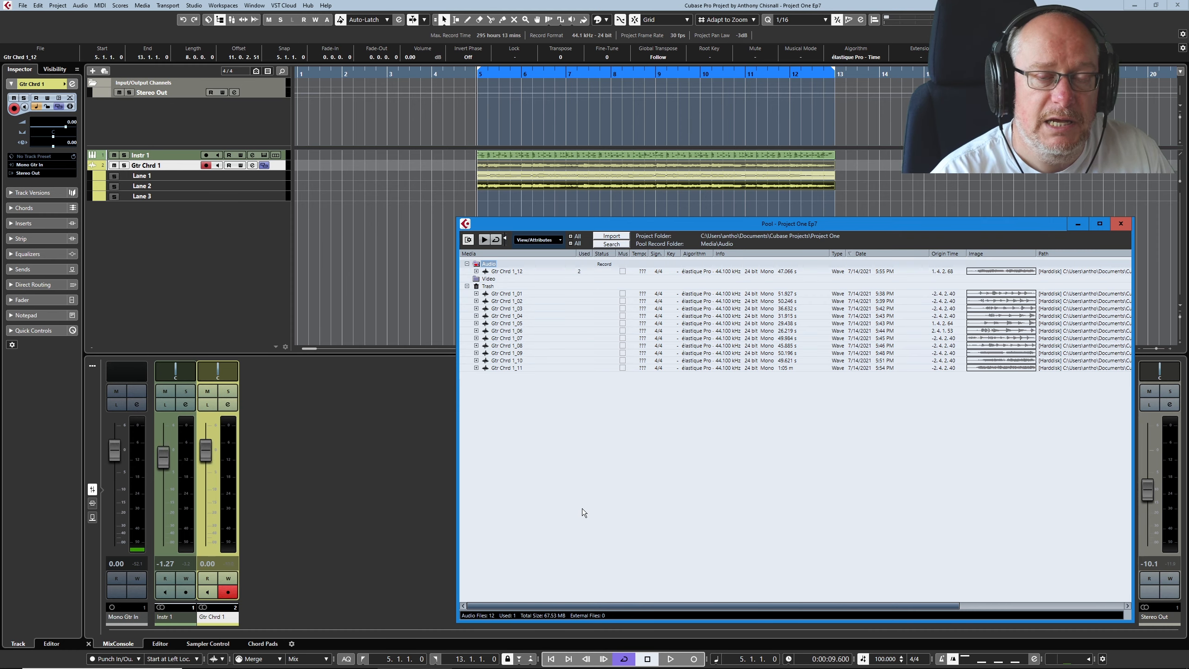
Empty the Pool trash, erasing the files from the hard disk, and check the project's Audio folder in File Explorer.
key("alt+Tab")
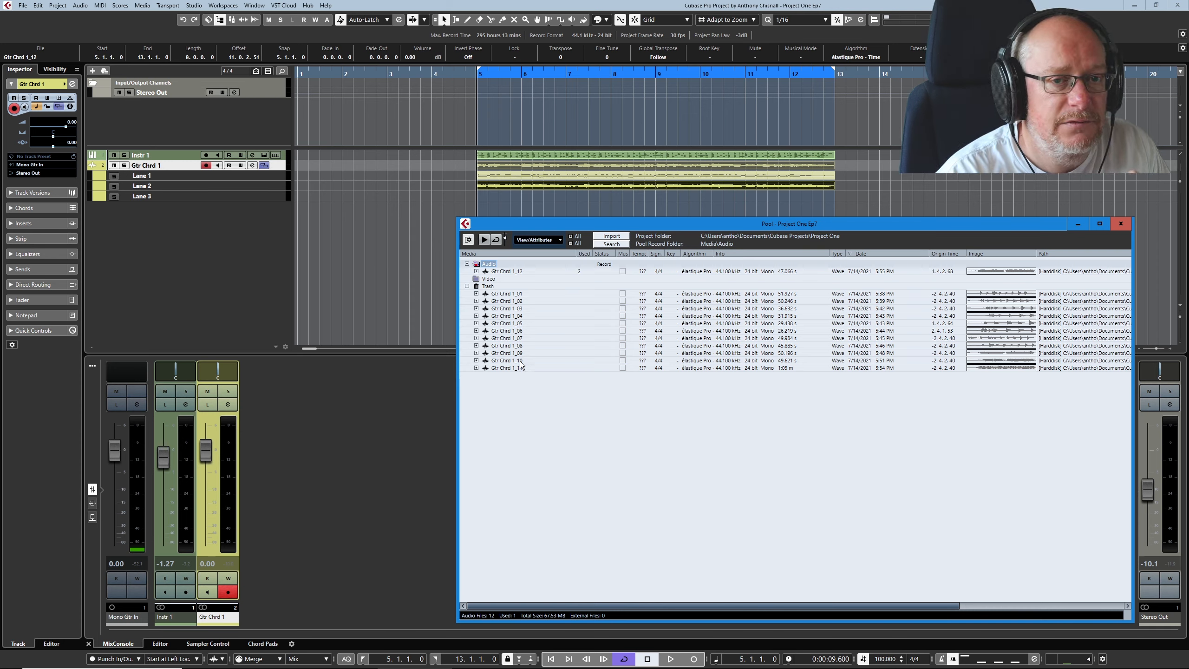
right_click(483, 287)
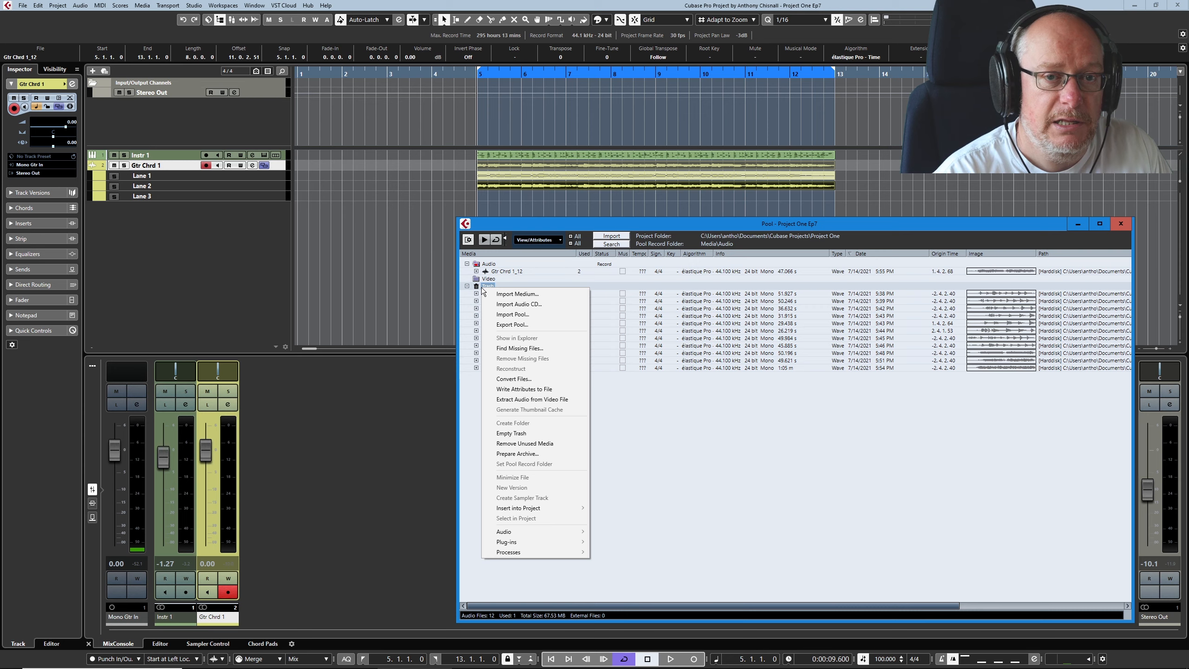
left_click(507, 433)
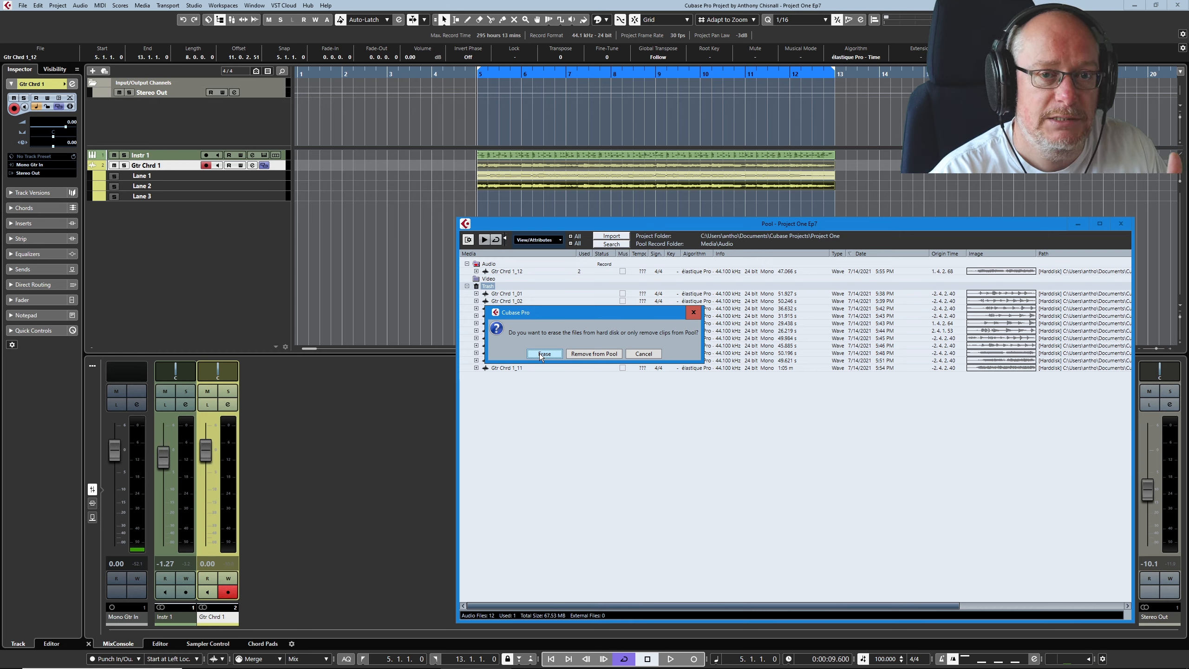
left_click(540, 353)
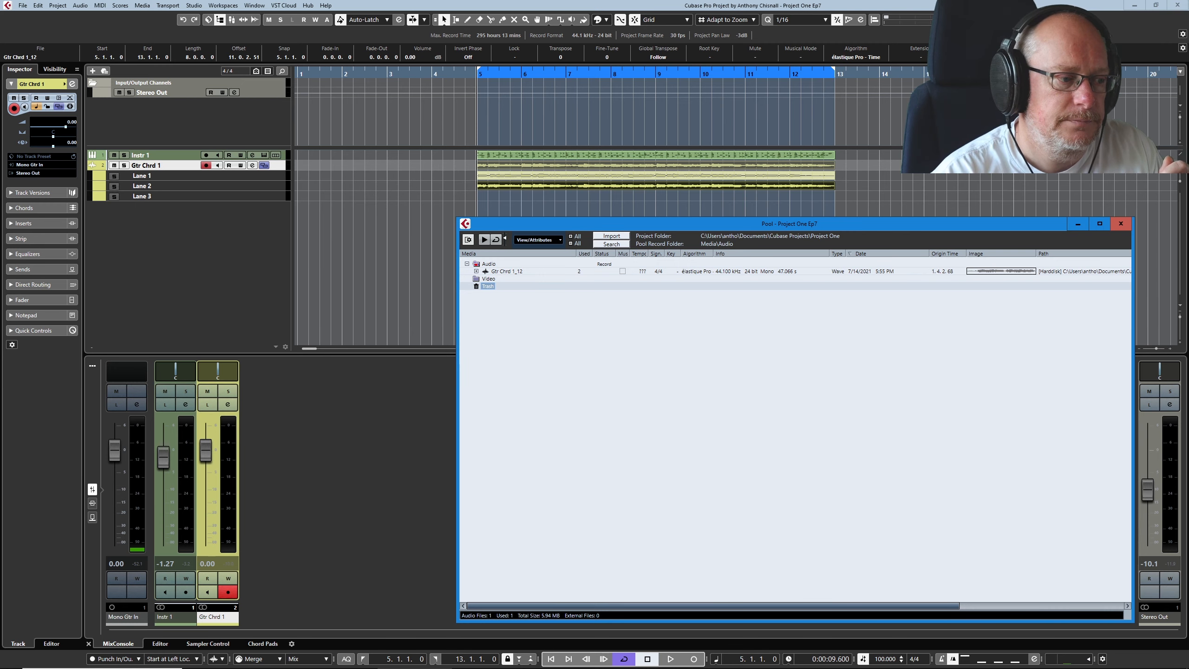
left_click(243, 668)
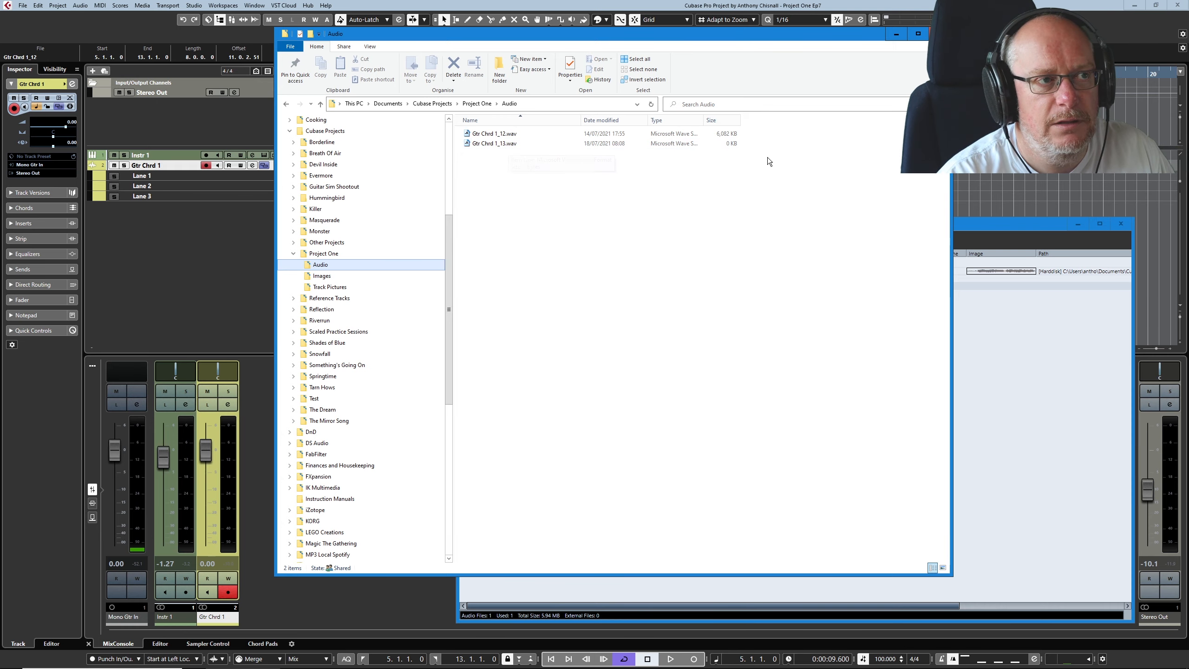
left_click(895, 34)
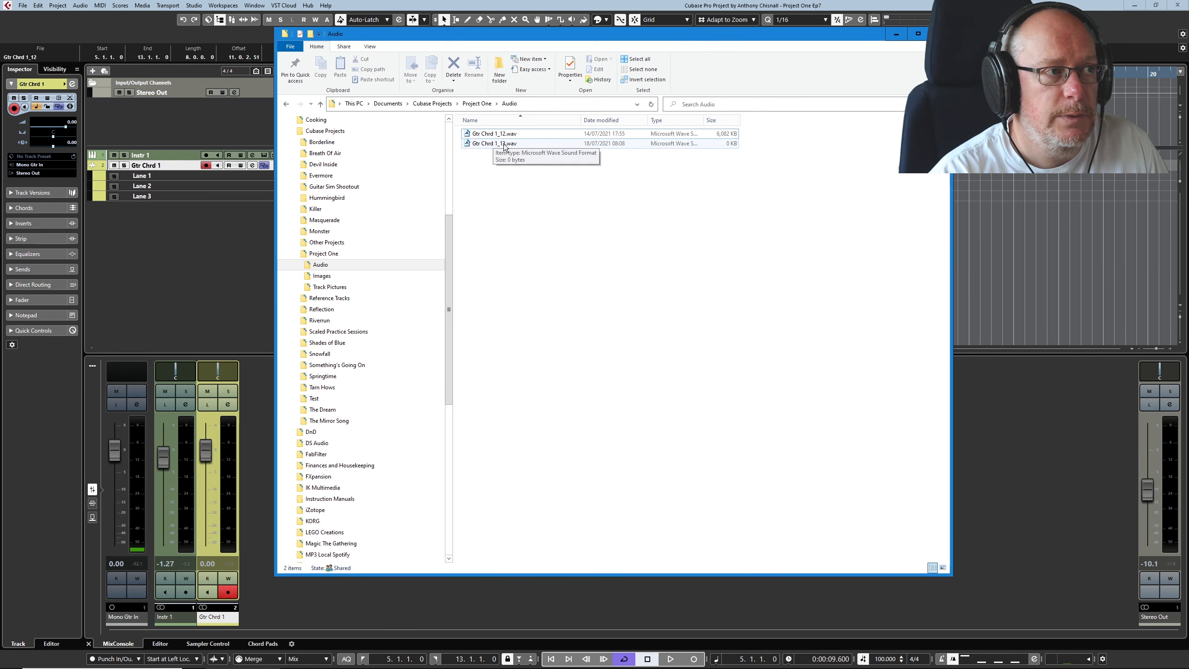
Try to delete Gtr Chrd 1_13.wav from the project's Audio folder in File Explorer, and return to Cubase.
left_click(503, 144)
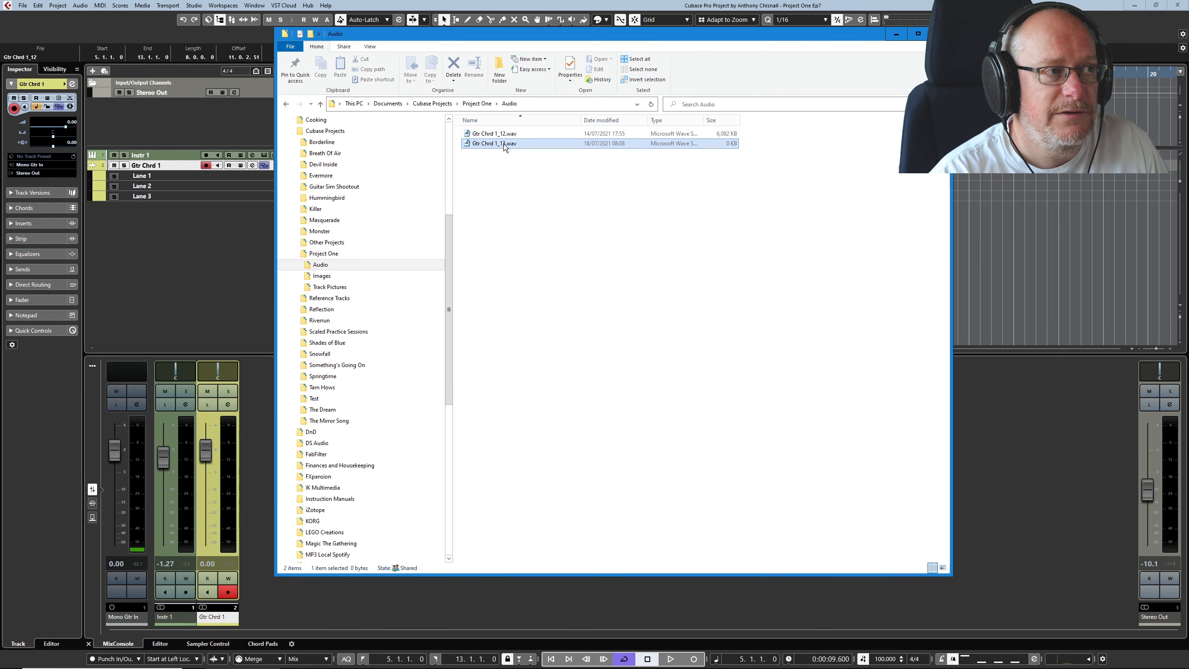
key("Delete")
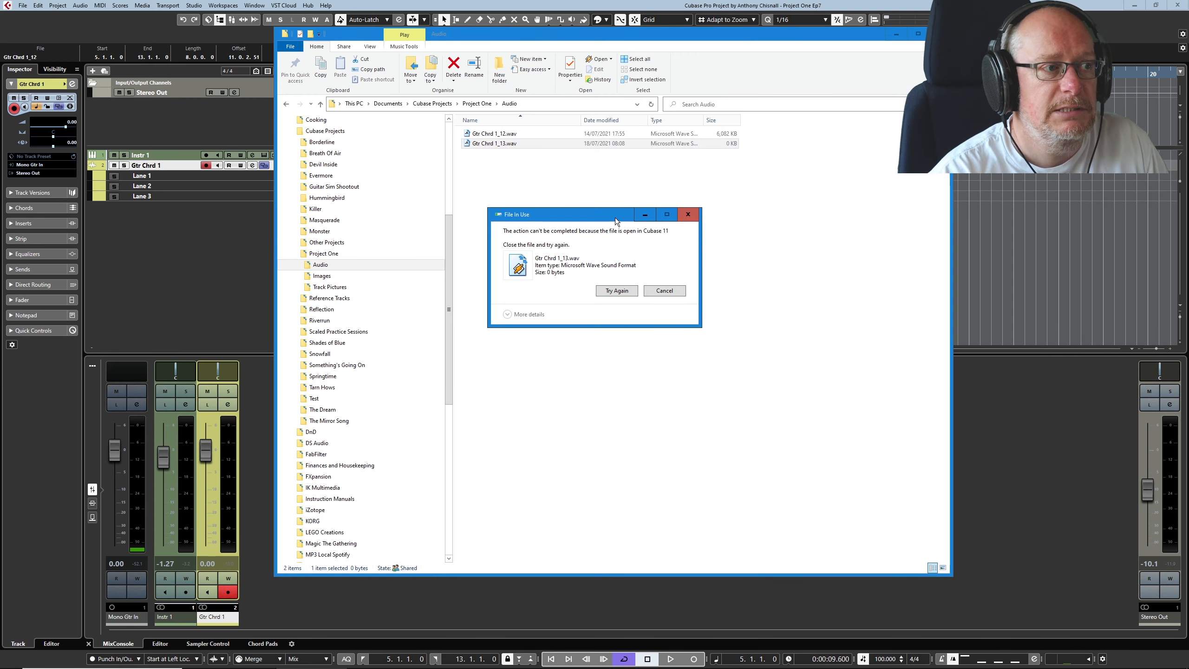
left_click(681, 290)
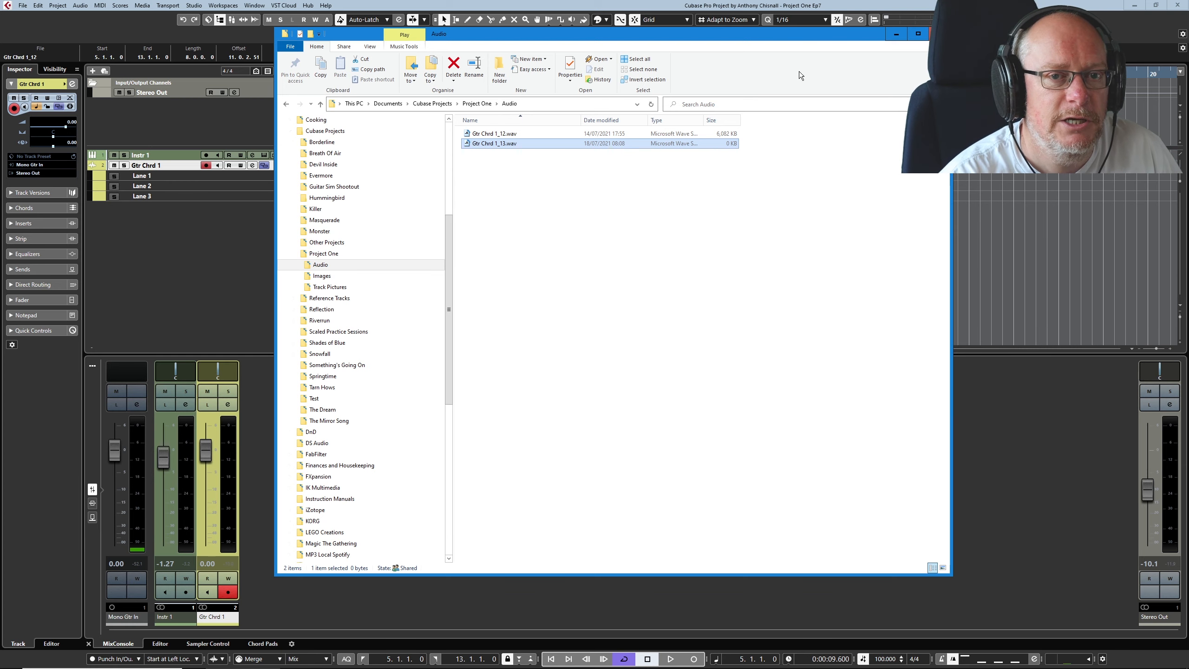
left_click(900, 34)
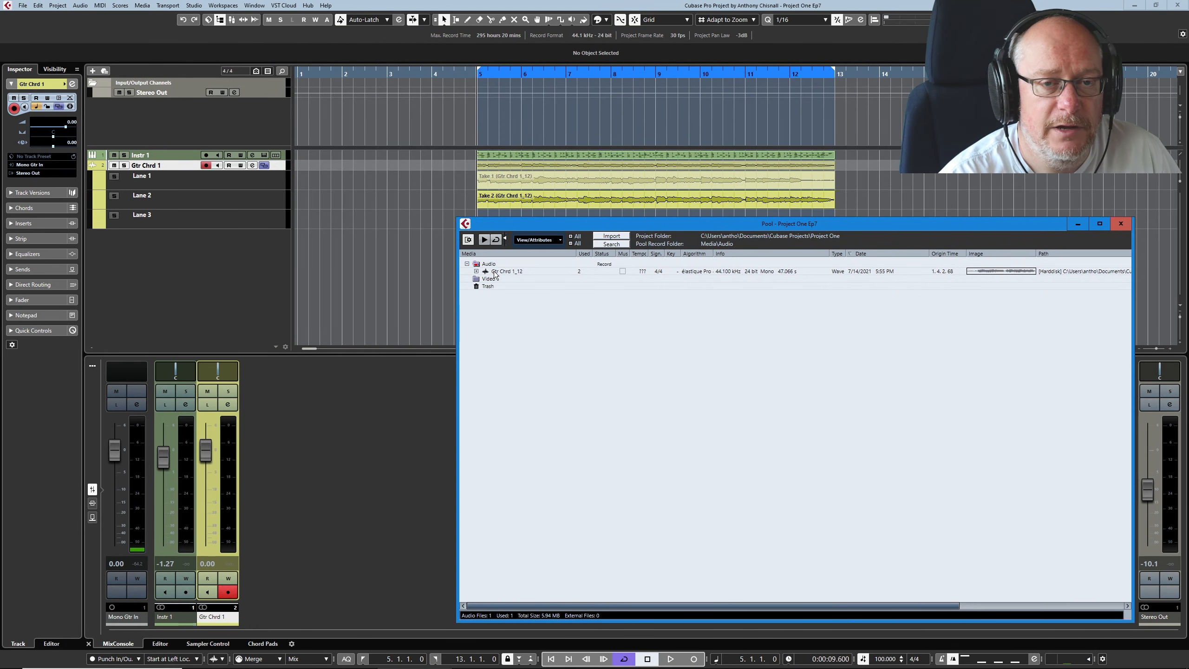
Expand the Gtr Chrd 1_12 clip in the Pool and examine its take regions alongside the track lanes.
left_click(476, 271)
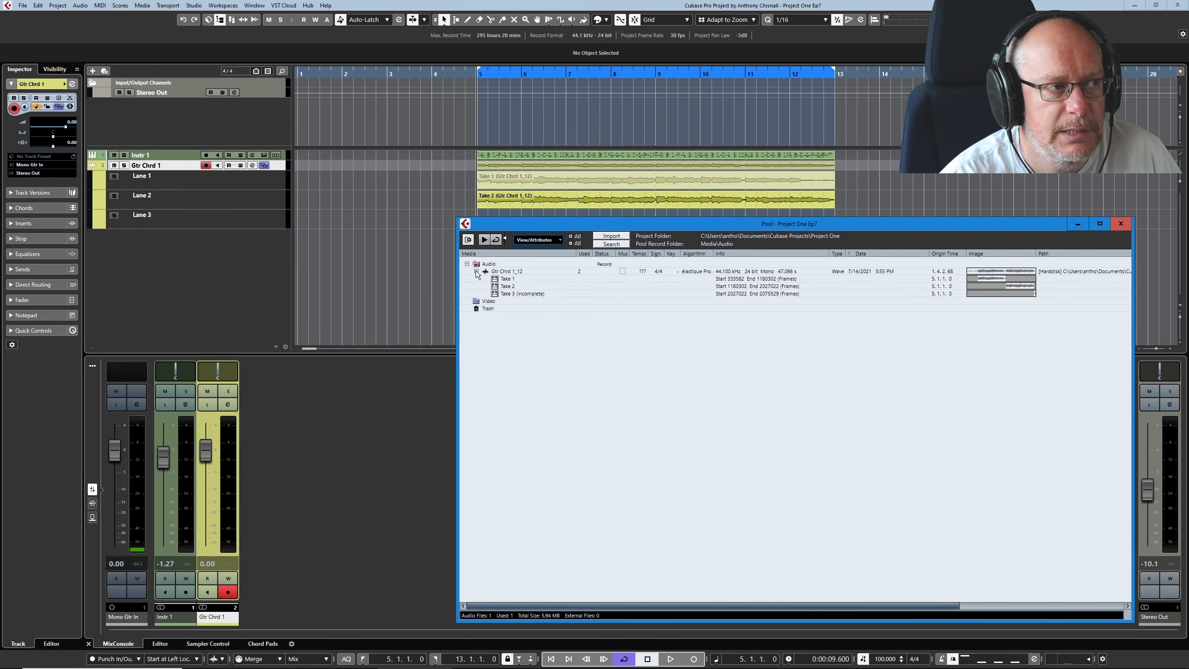
left_click(476, 271)
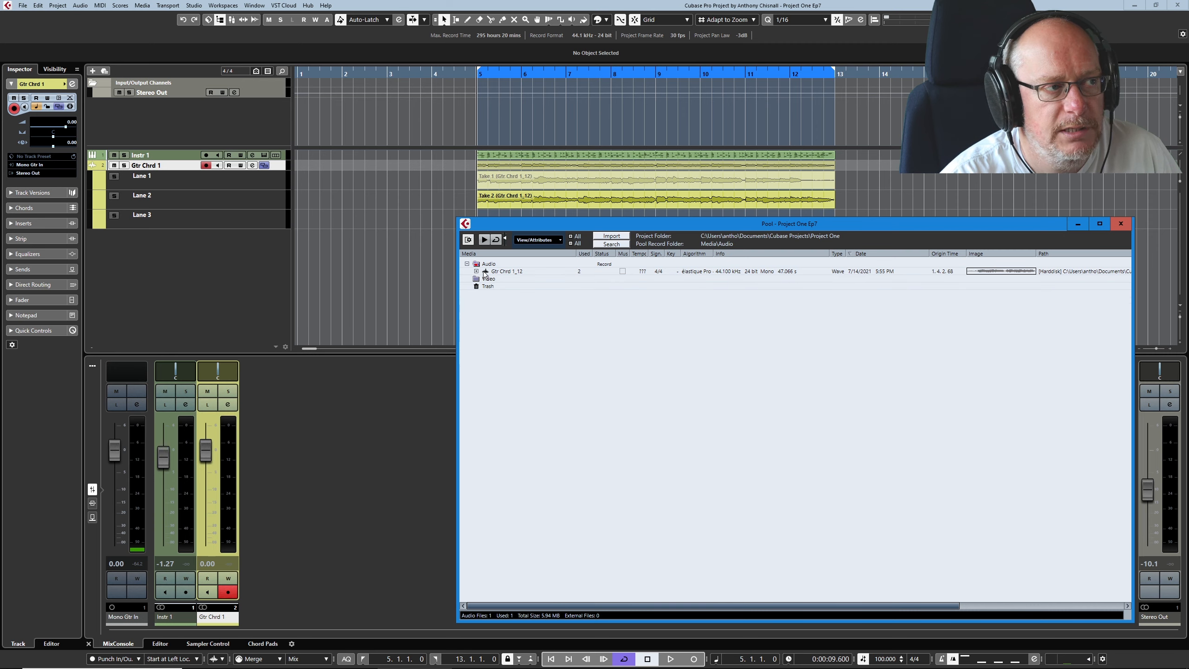
left_click(476, 272)
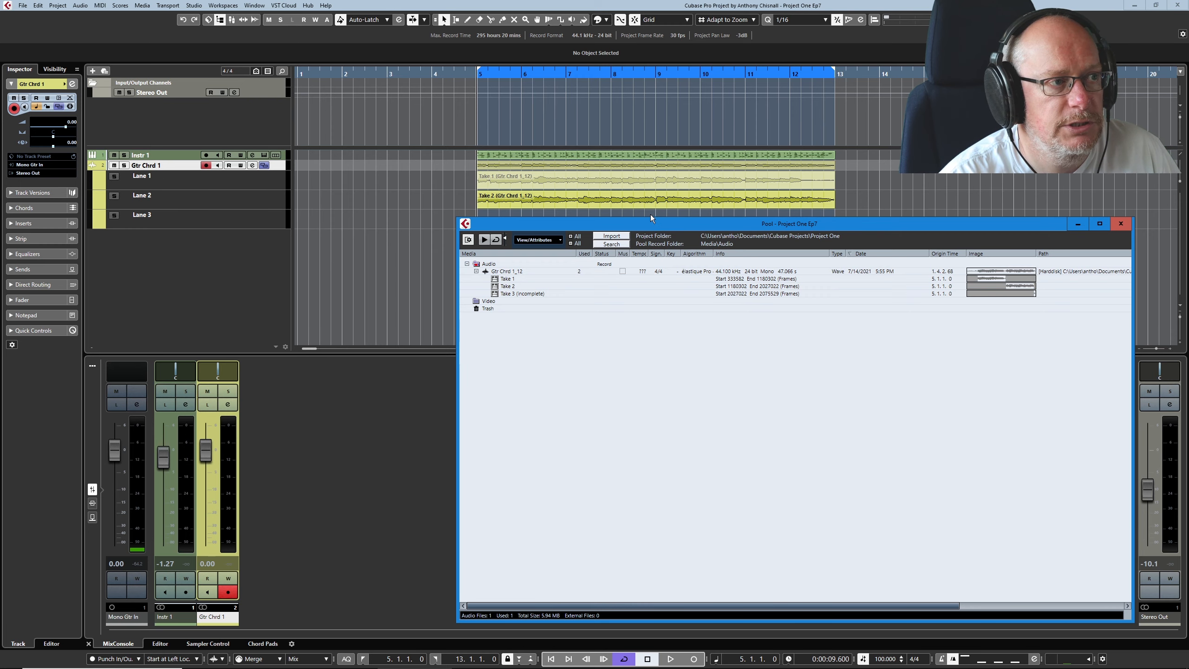
left_click_drag(649, 223, 504, 226)
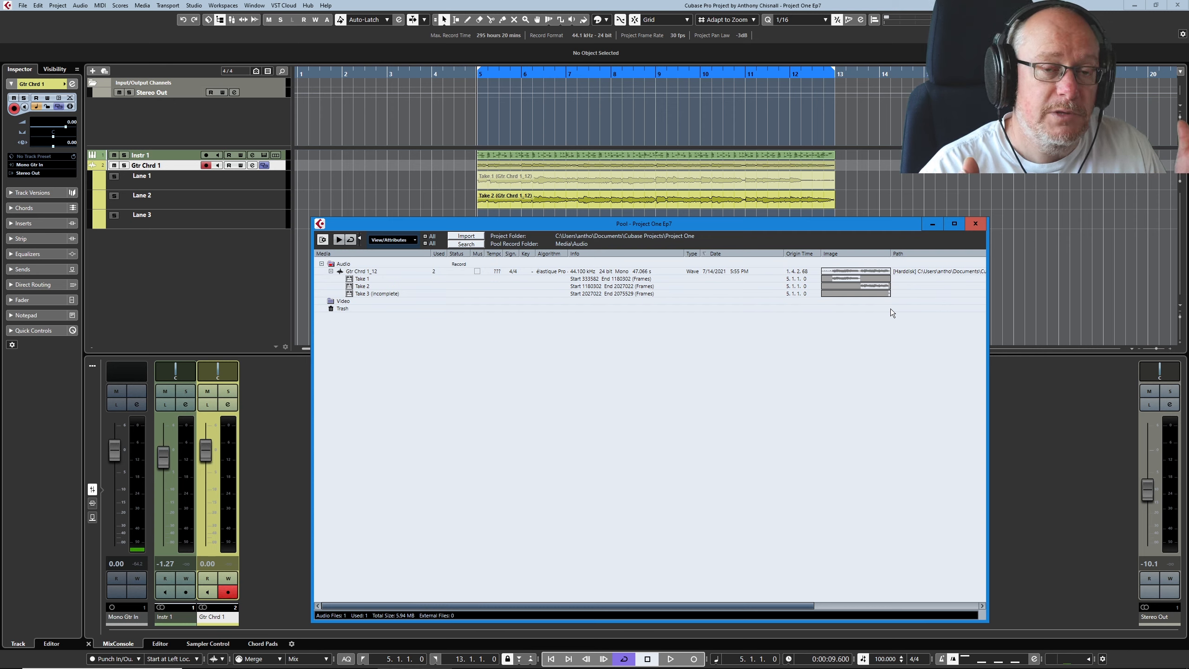
left_click(367, 293)
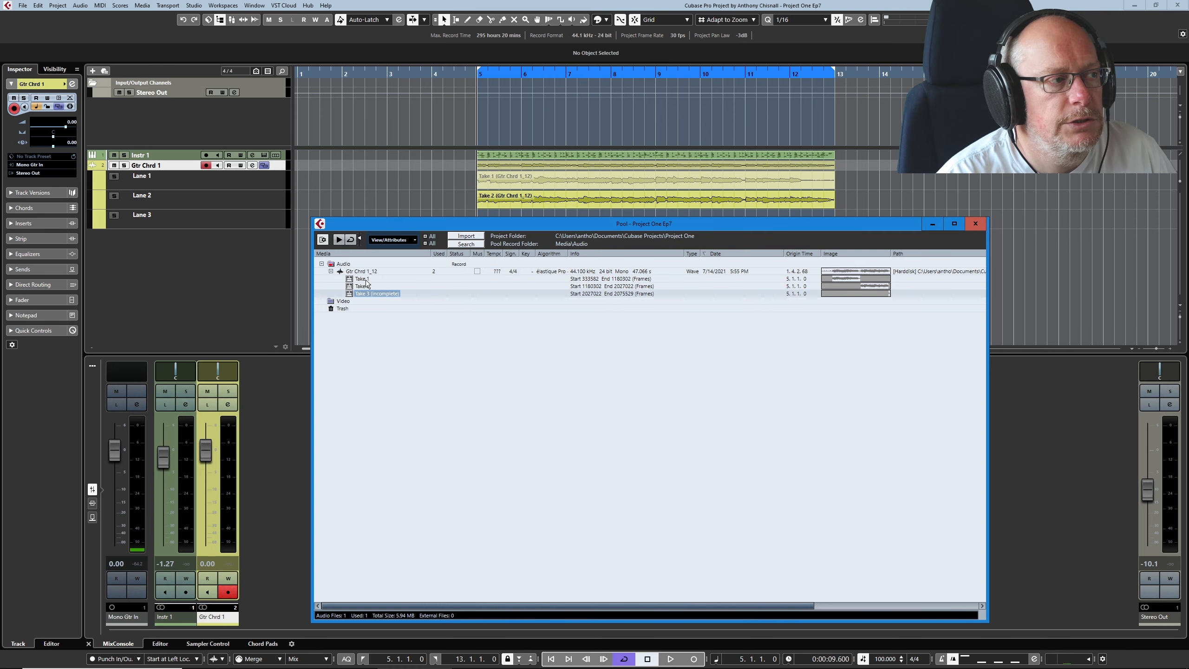
left_click(364, 279)
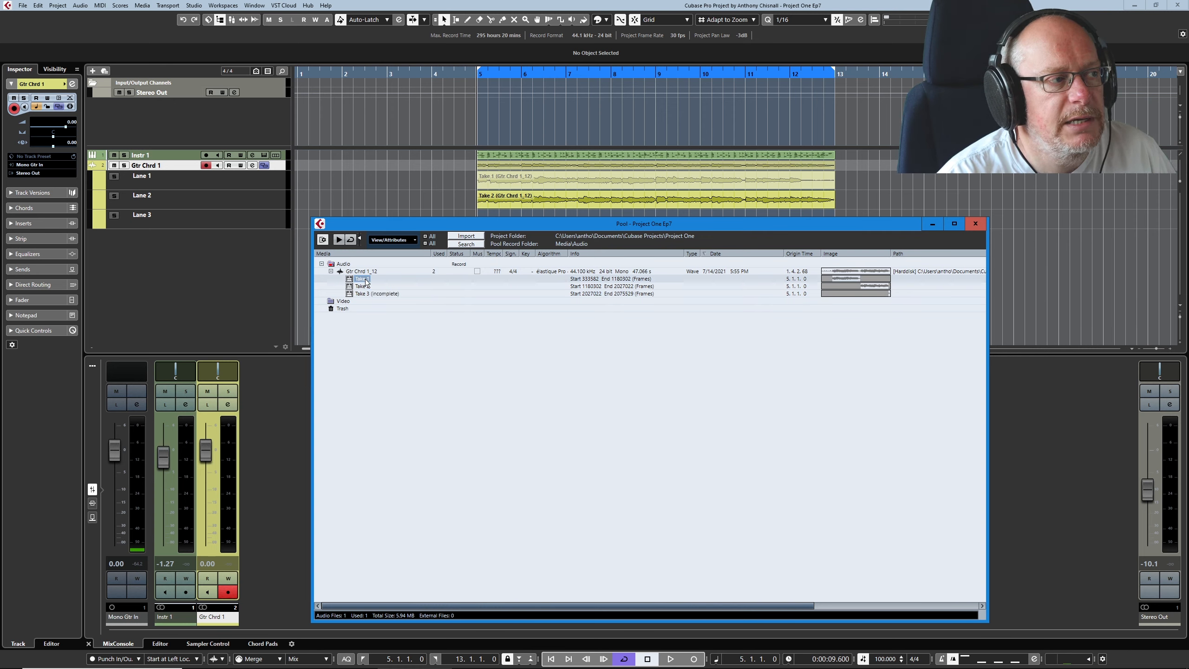
Audition the Take 1 region of Gtr Chrd 1_12, compare it with the Take 2 region, and close the Pool.
left_click(339, 240)
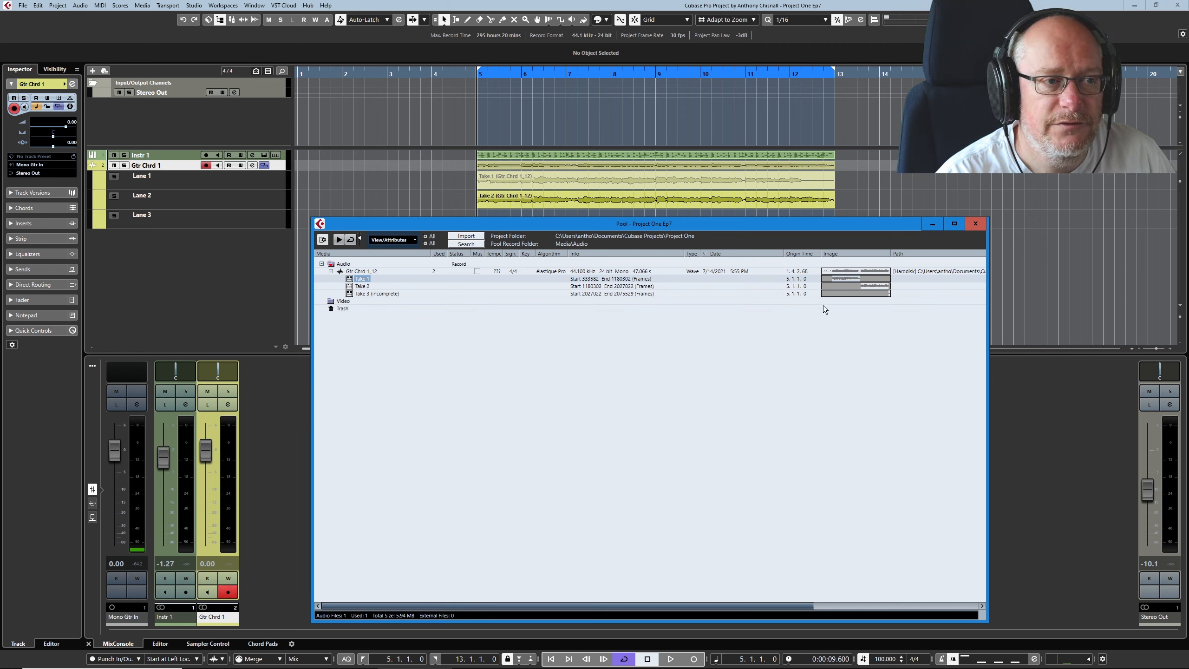
left_click(379, 286)
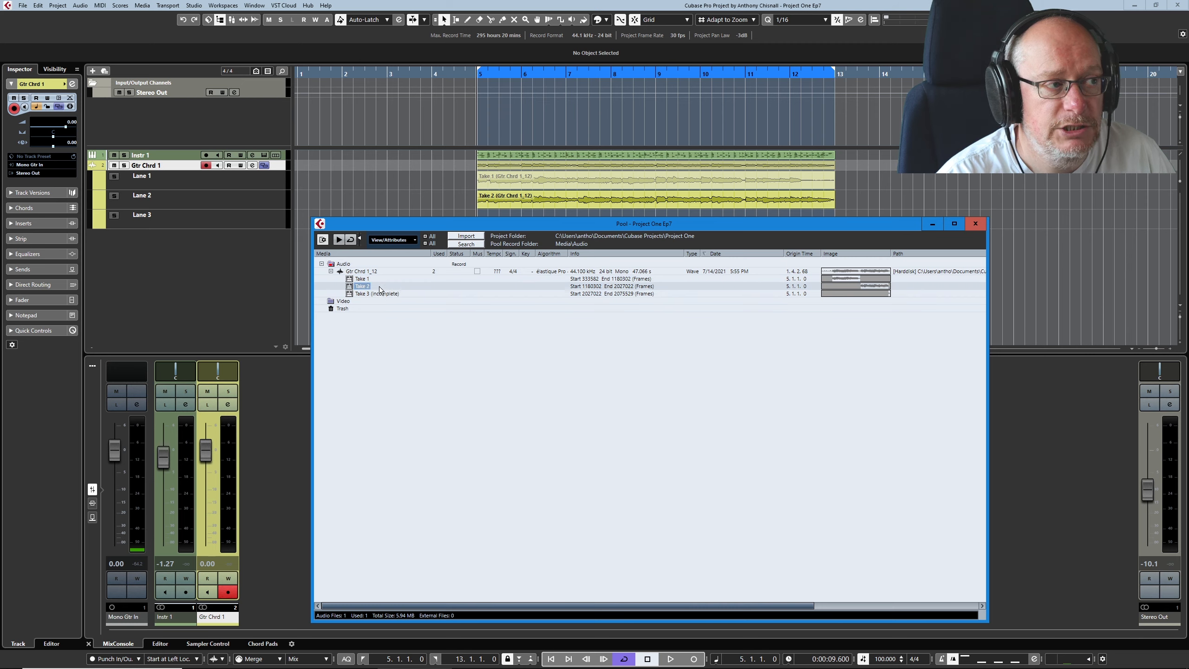
key("Up")
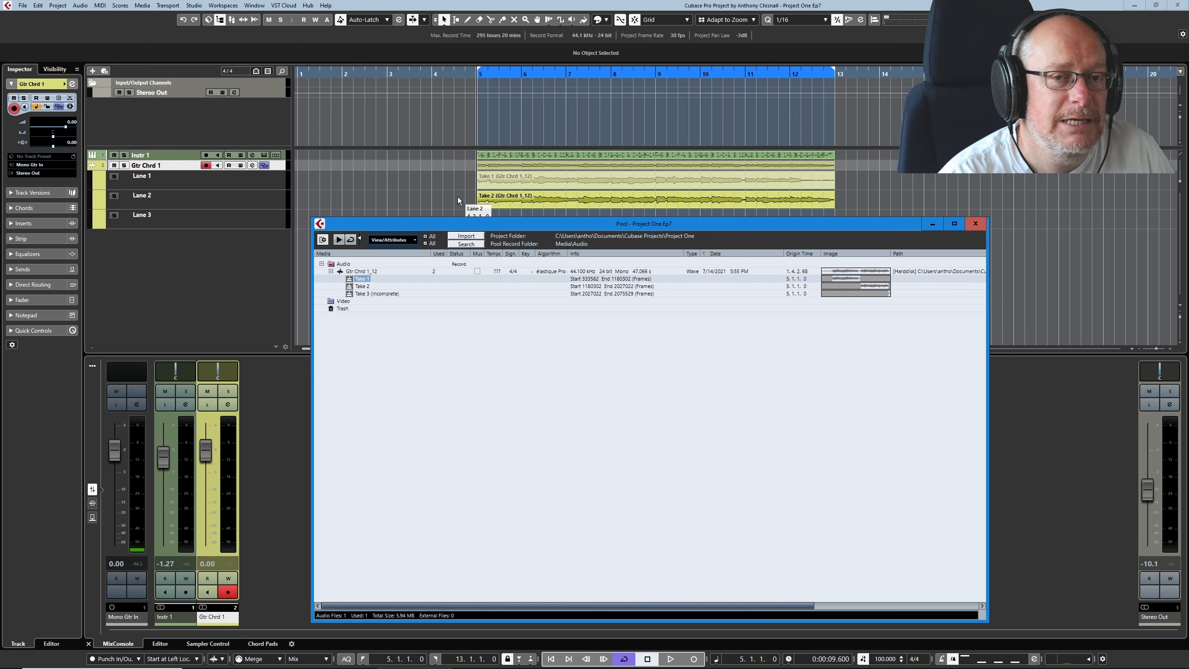
key("ctrl+p")
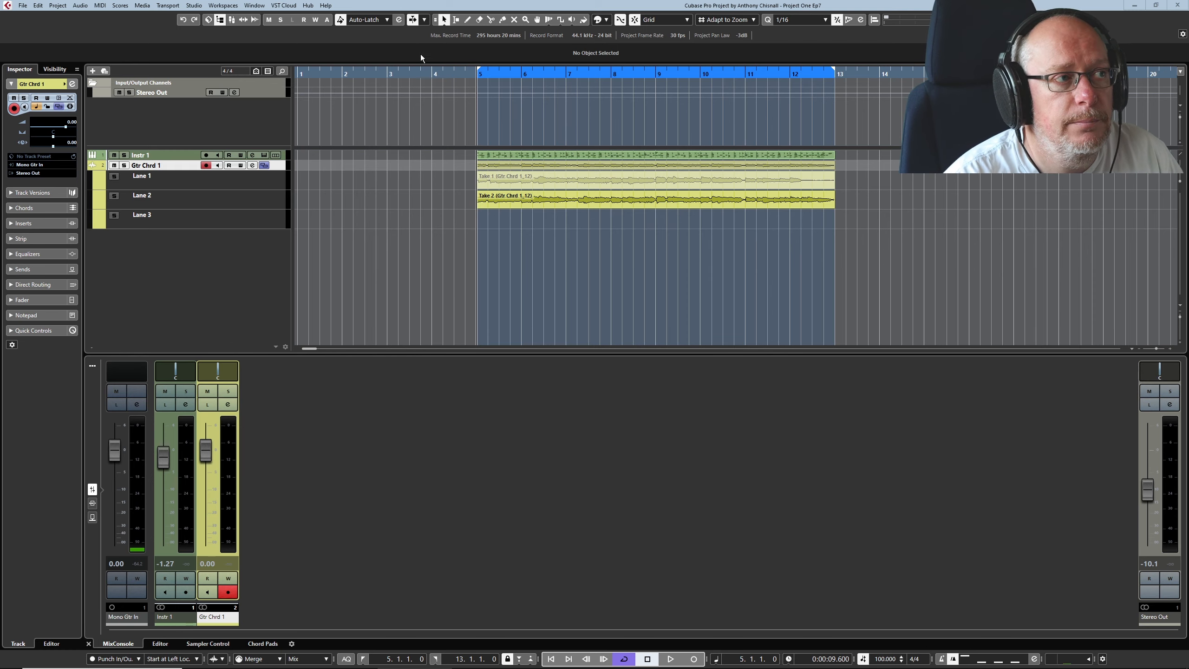
Extend the start of the Take 2 event on Lane 2 back to 4.4.4.60, ahead of bar 5.
scroll(453, 178, "up", 3)
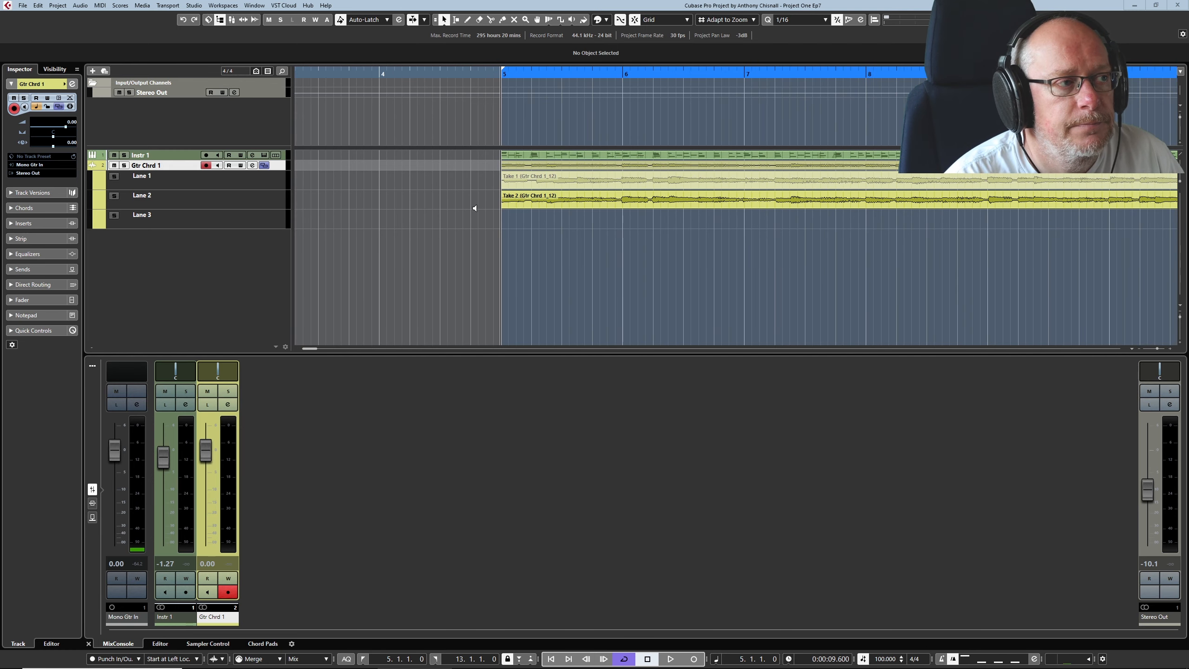
scroll(508, 206, "up", 3)
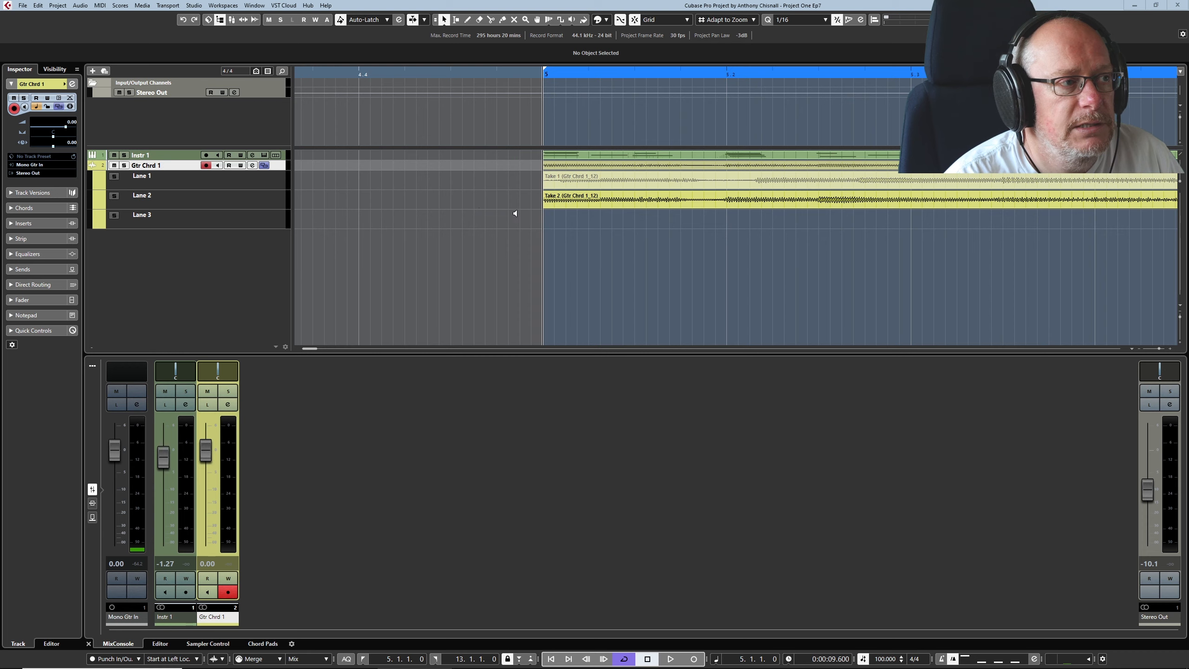
scroll(534, 214, "up", 2)
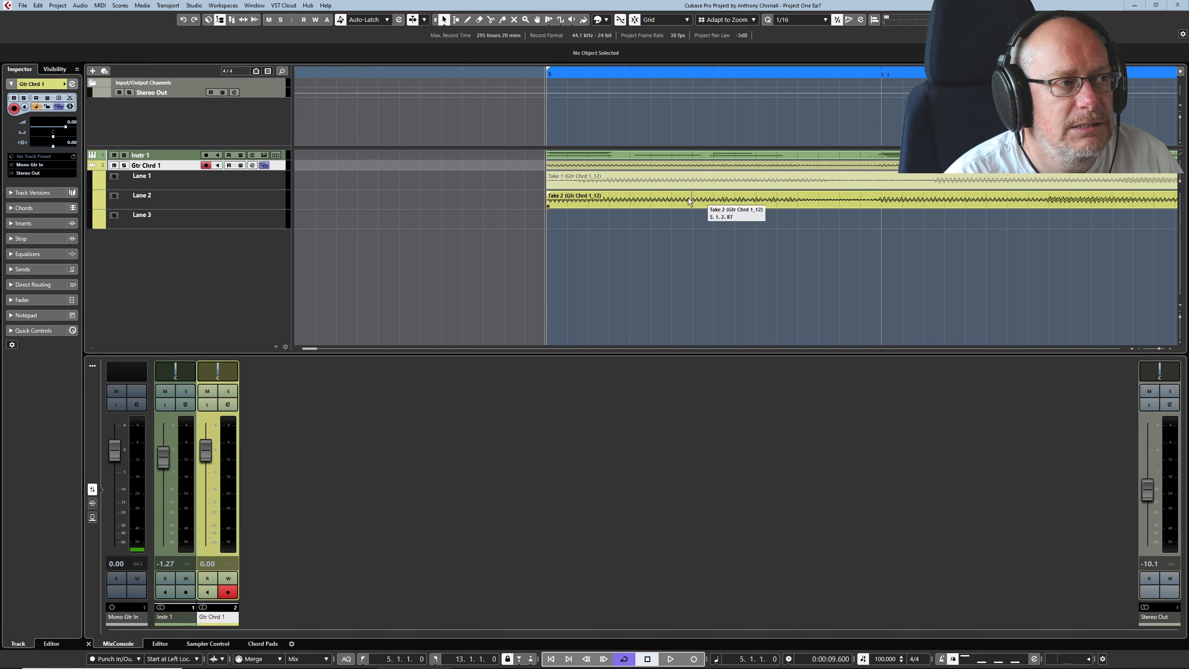
left_click(546, 208)
left_click_drag(537, 206, 502, 207)
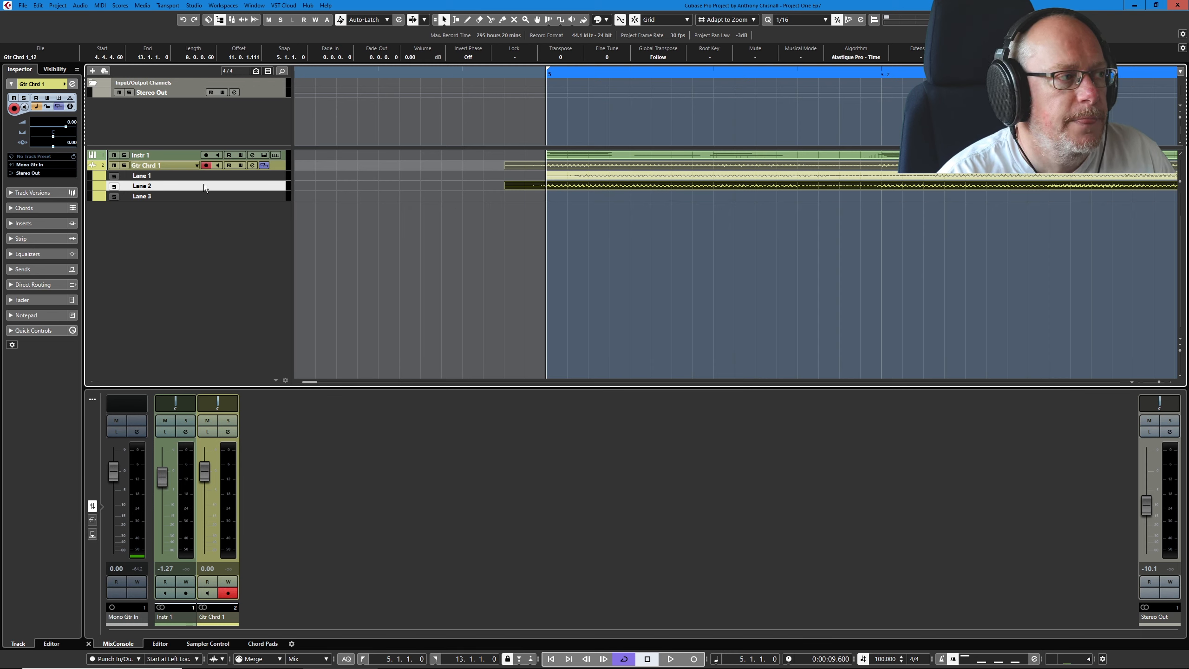
Enlarge Lane 2 to show its waveform in detail and trim the Take 2 event's start to 4.4.4.89.
mouse_move(199, 191)
left_mouse_down()
mouse_move(181, 299)
mouse_move(191, 189)
left_mouse_up()
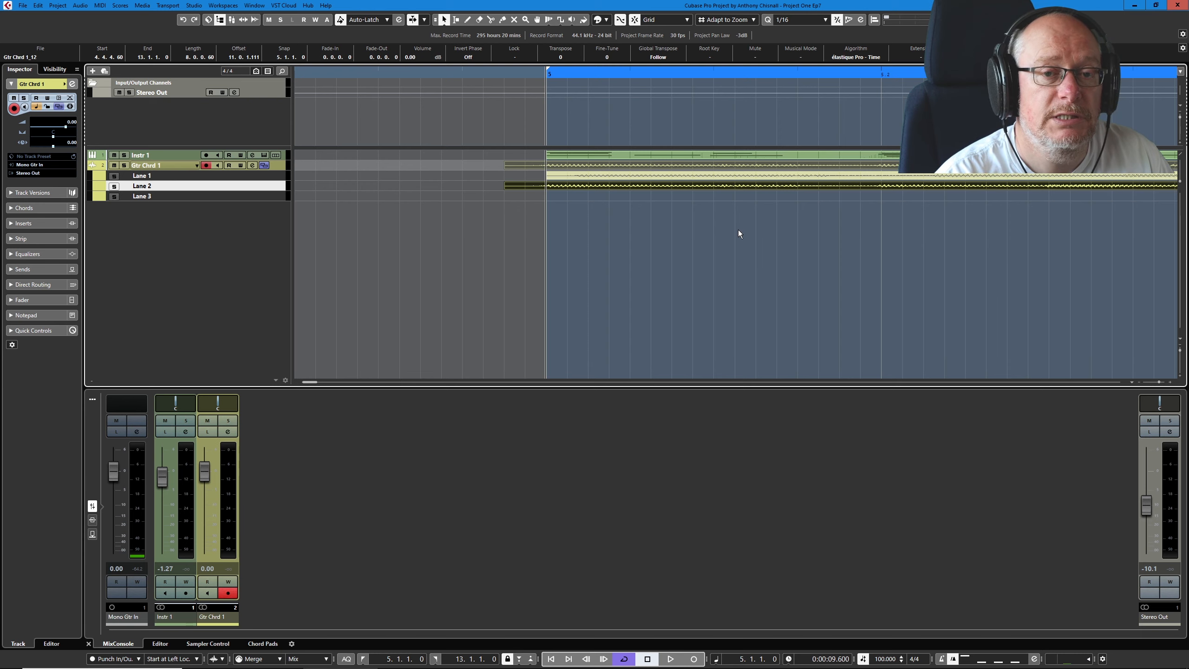
key("z")
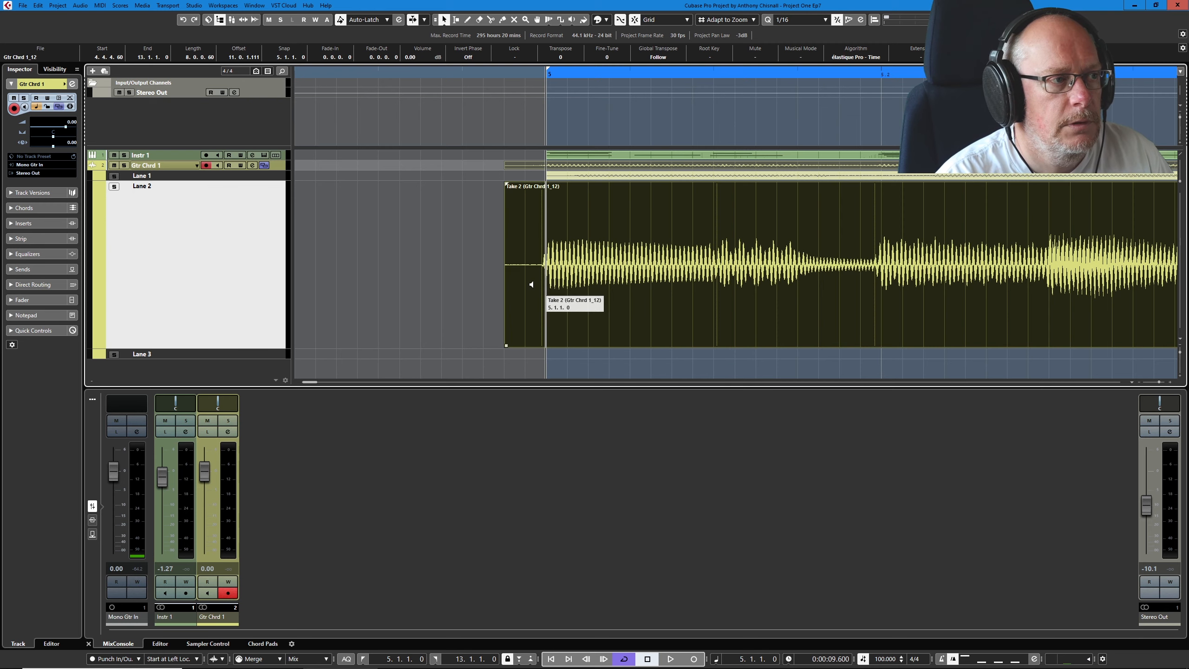
scroll(533, 282, "up", 4)
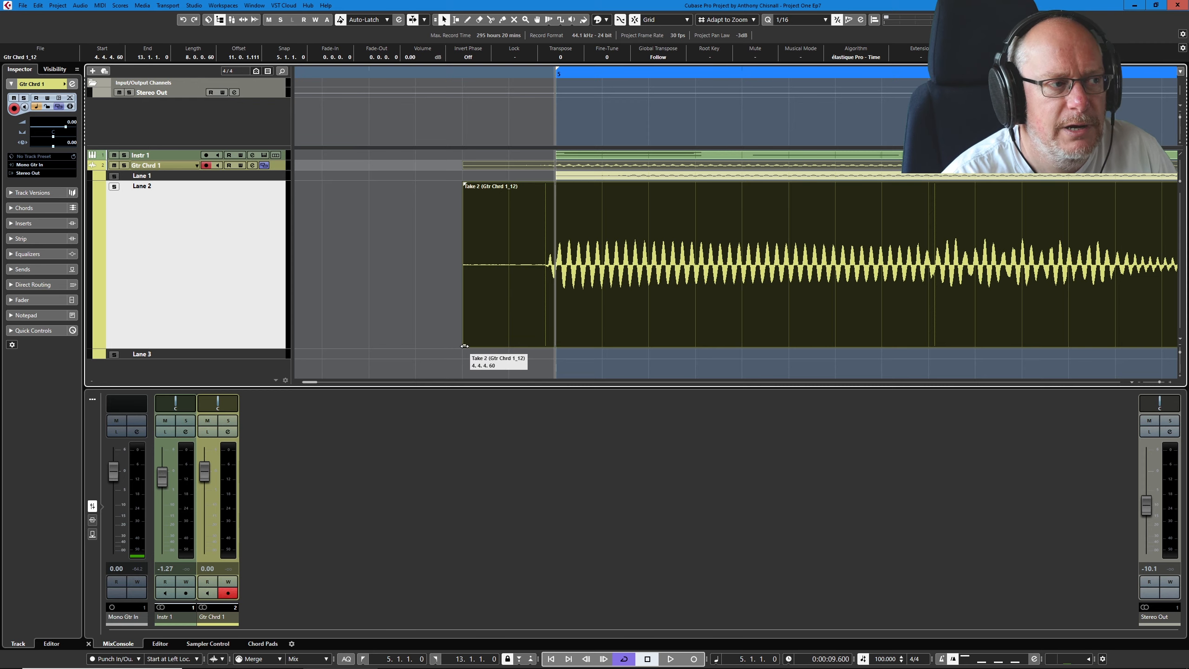
left_click_drag(461, 345, 533, 328)
Trim the start of the Take 2 event on Lane 2 to 5.1.1.0.
scroll(570, 285, "down", 6)
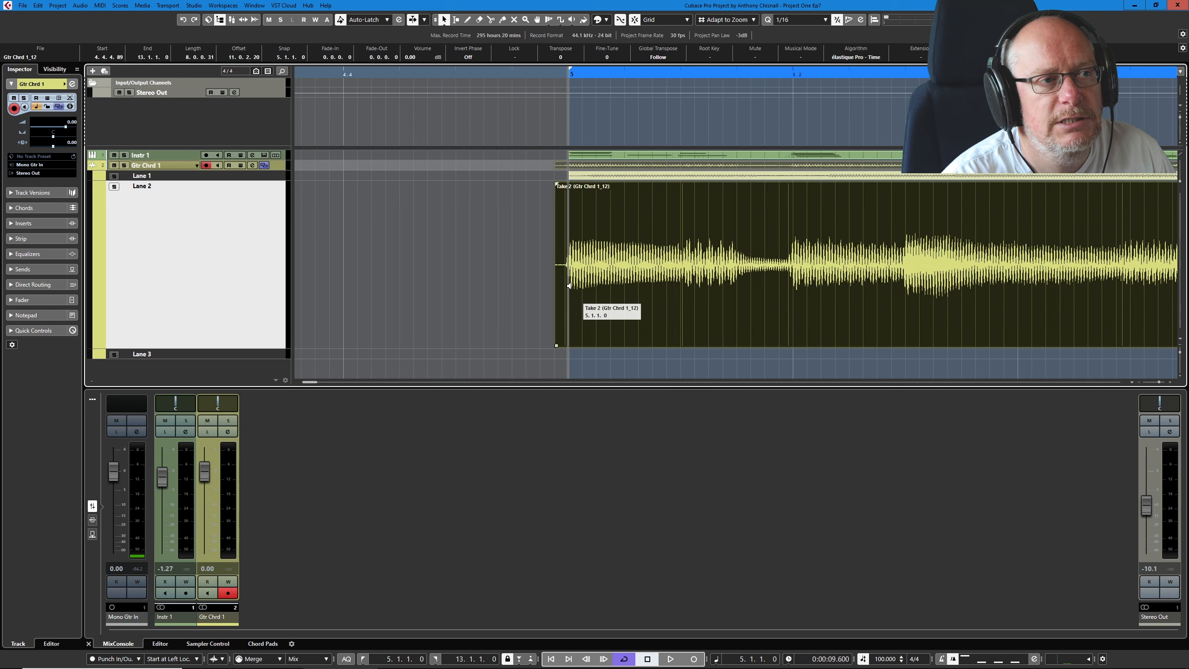
scroll(566, 286, "down", 8)
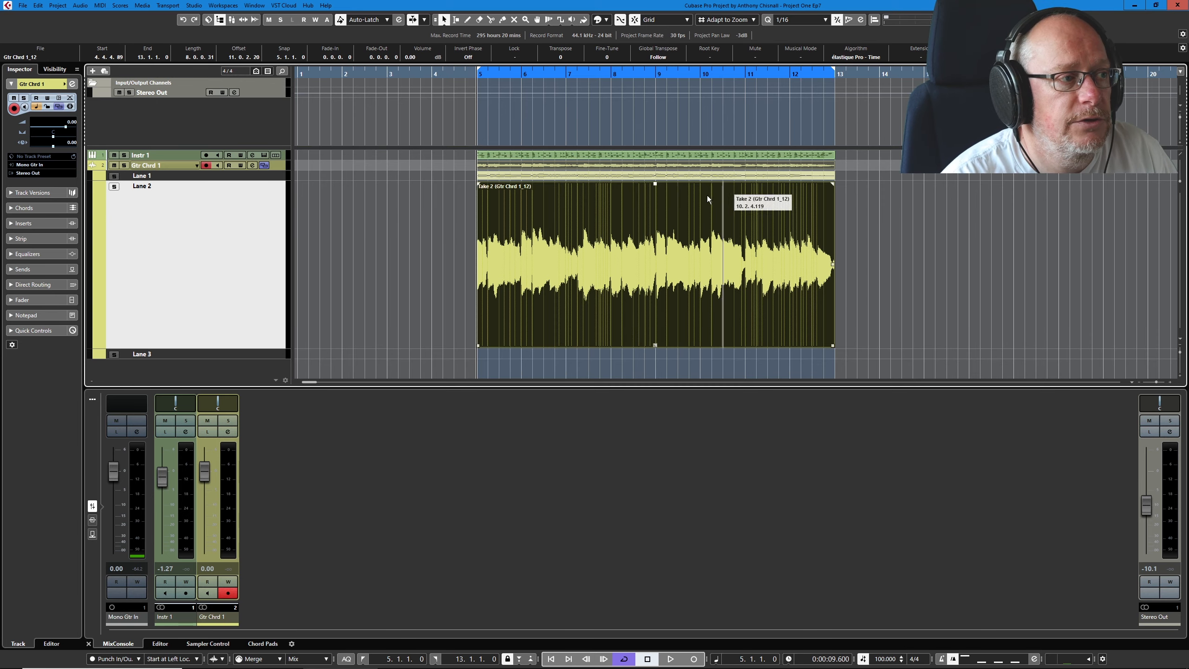
scroll(450, 277, "up", 3, "ctrl")
scroll(454, 276, "up", 4)
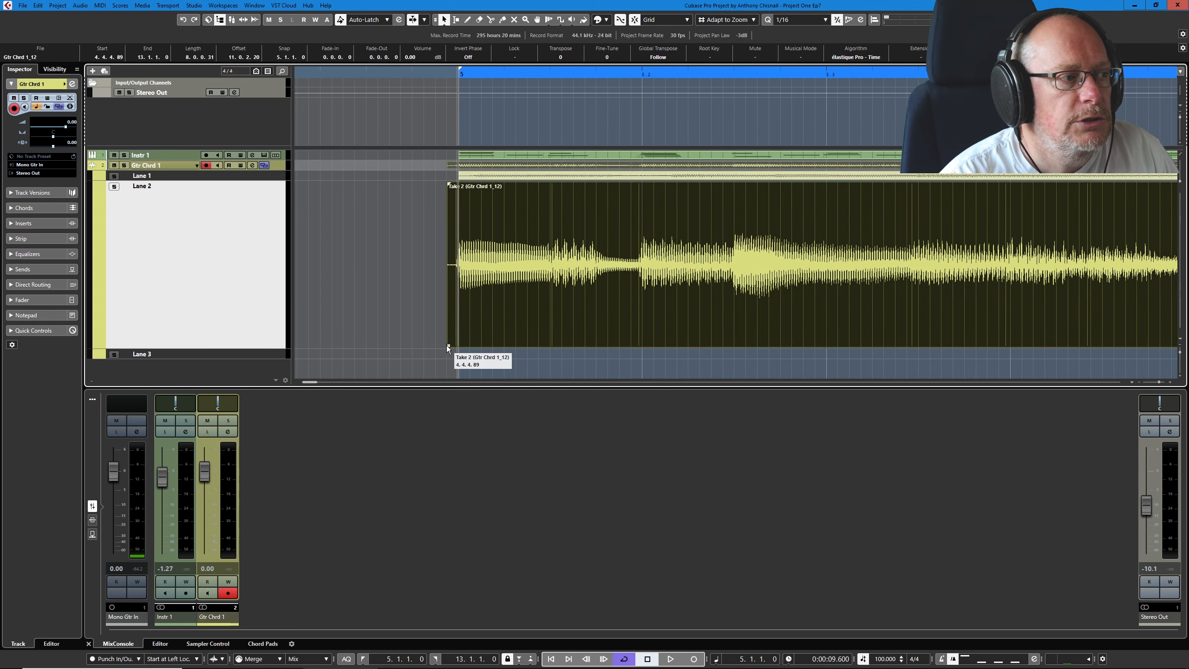
left_click_drag(452, 345, 459, 345)
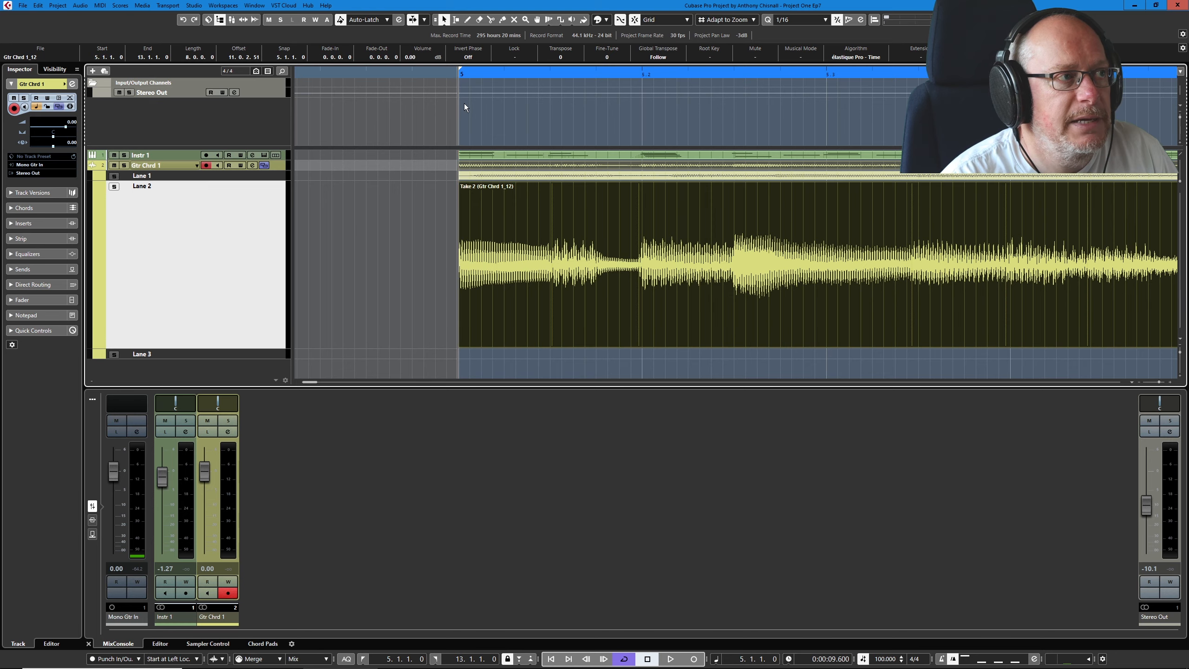
Erase the Take 1 event from Lane 1 and check the Gtr Chrd 1_12 clip's usage in the Pool.
key("h")
key("h")
key("h")
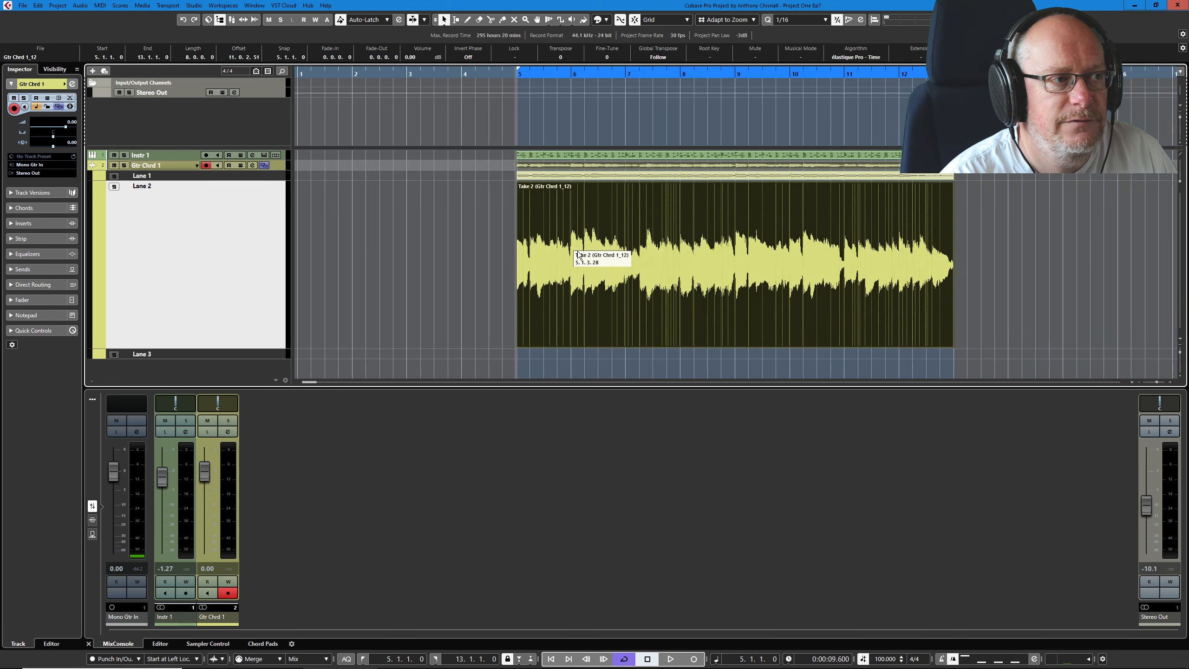
key("5")
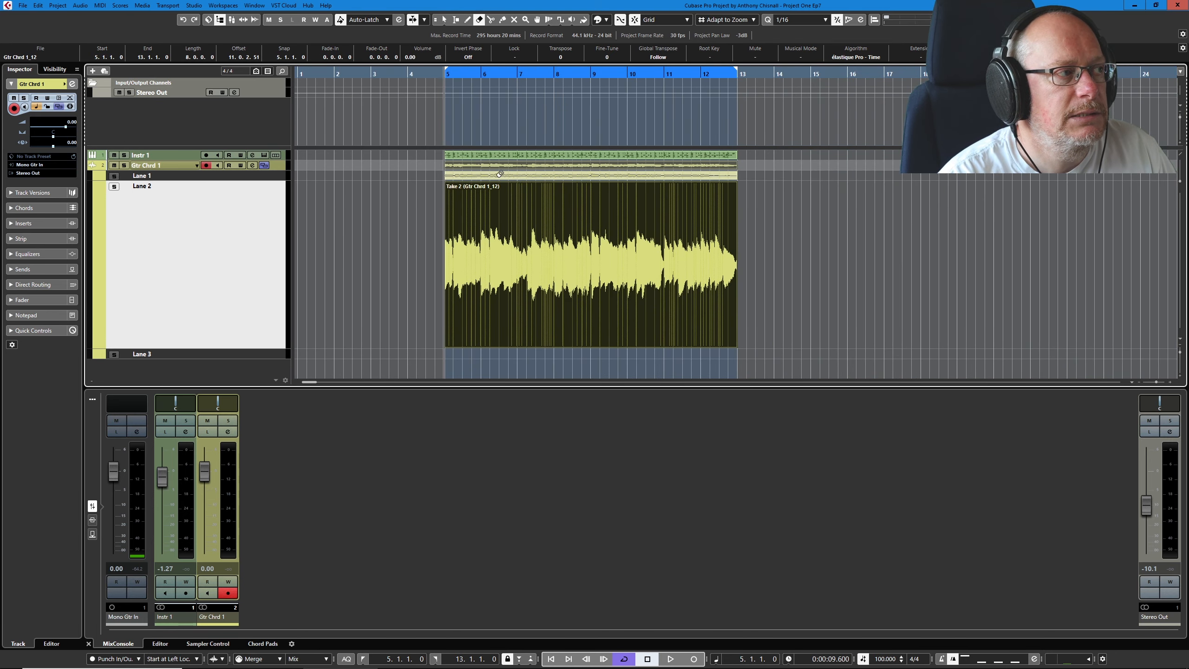
left_click(573, 171)
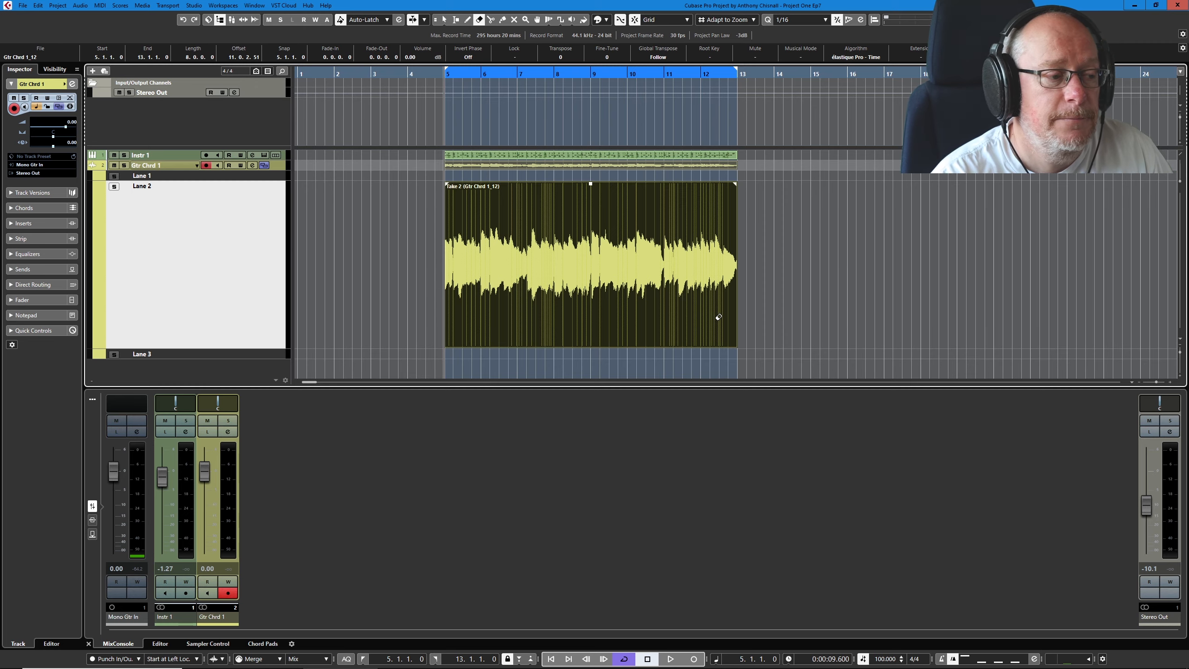
key("ctrl+p")
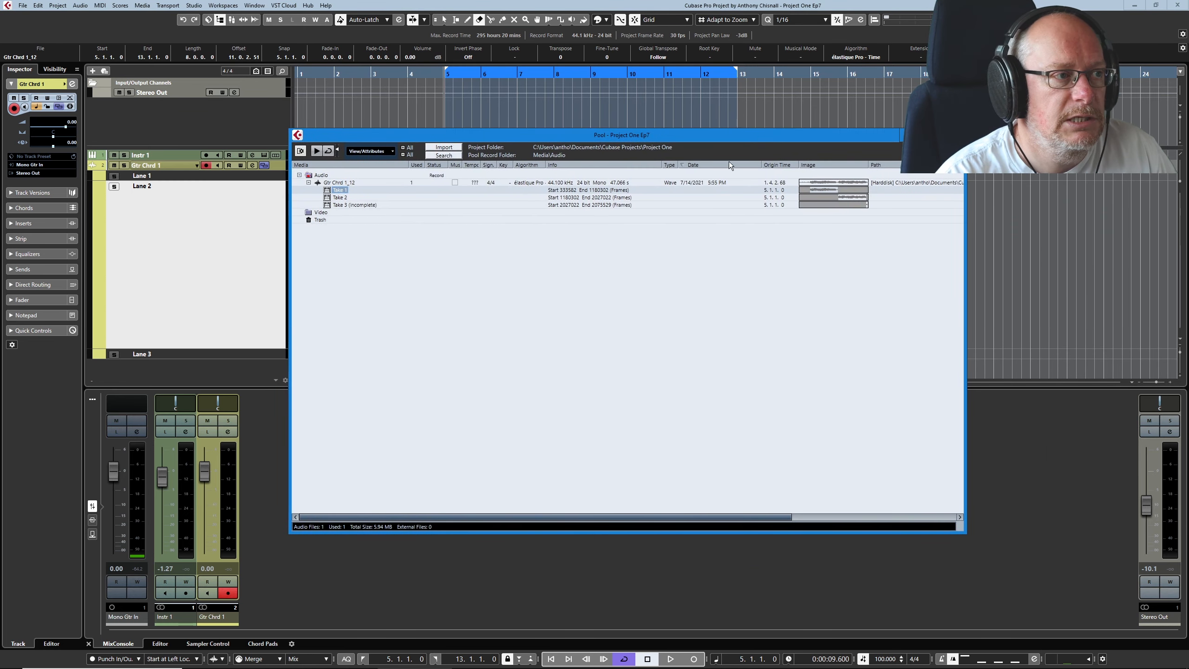
key("ctrl+p")
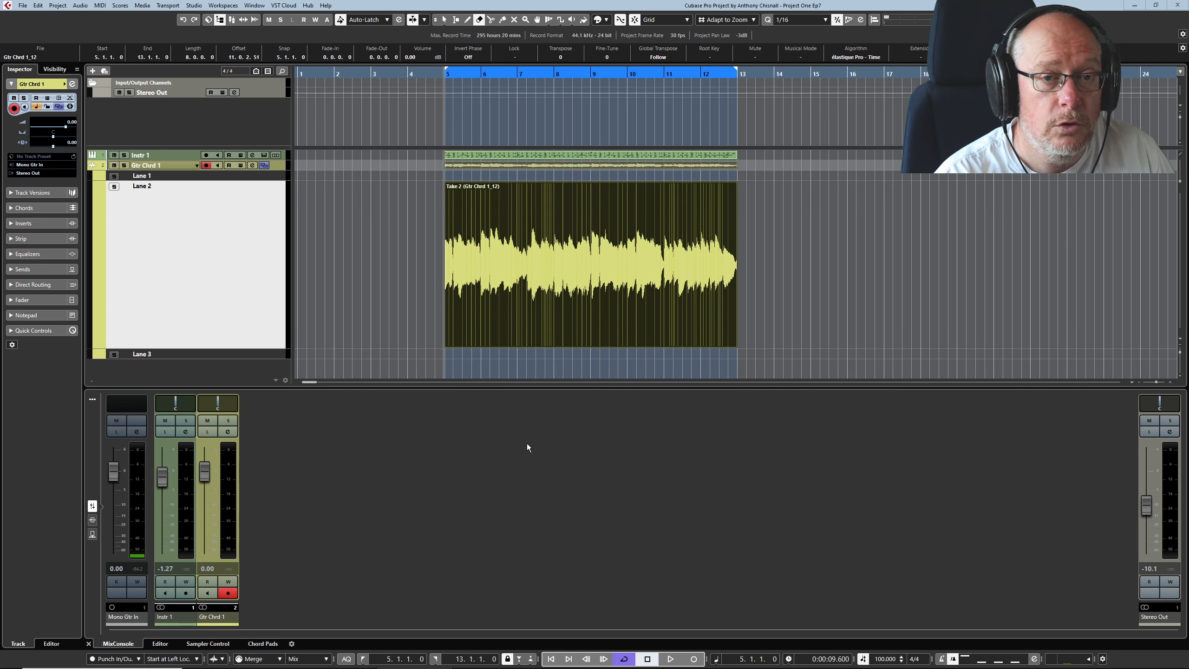
Extend the Take 2 event on Lane 2 so it starts at 2.1.1.0 and ends at 13.2.4.41.
key("1")
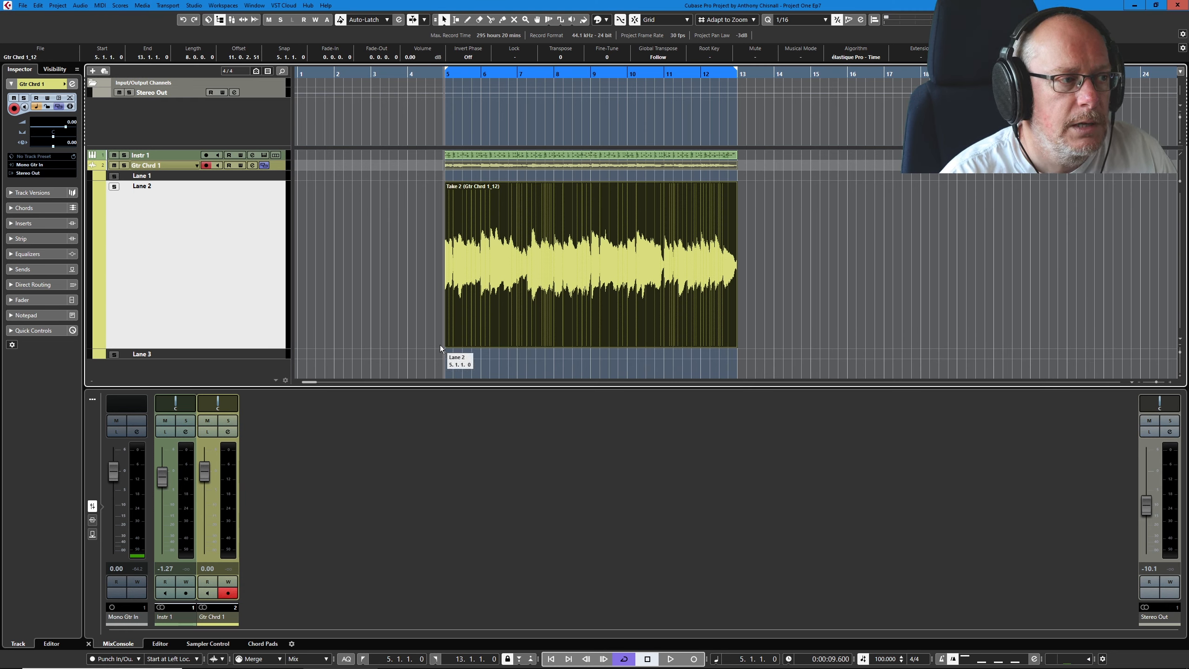
left_click_drag(446, 344, 334, 341)
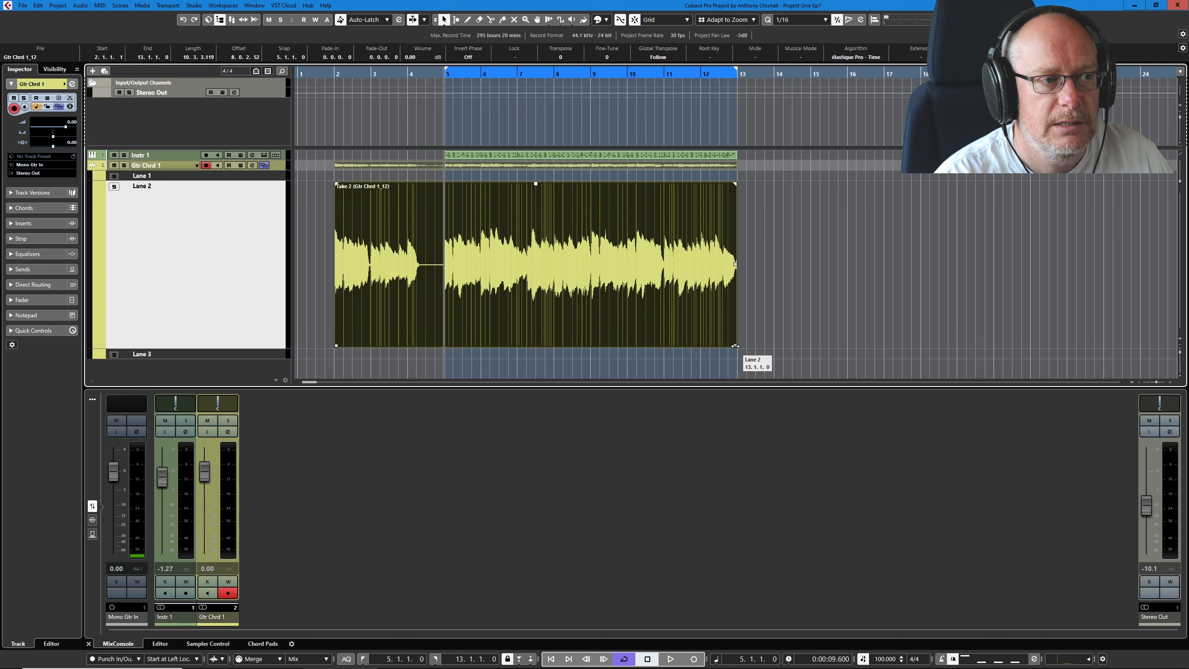
left_click_drag(743, 344, 752, 345)
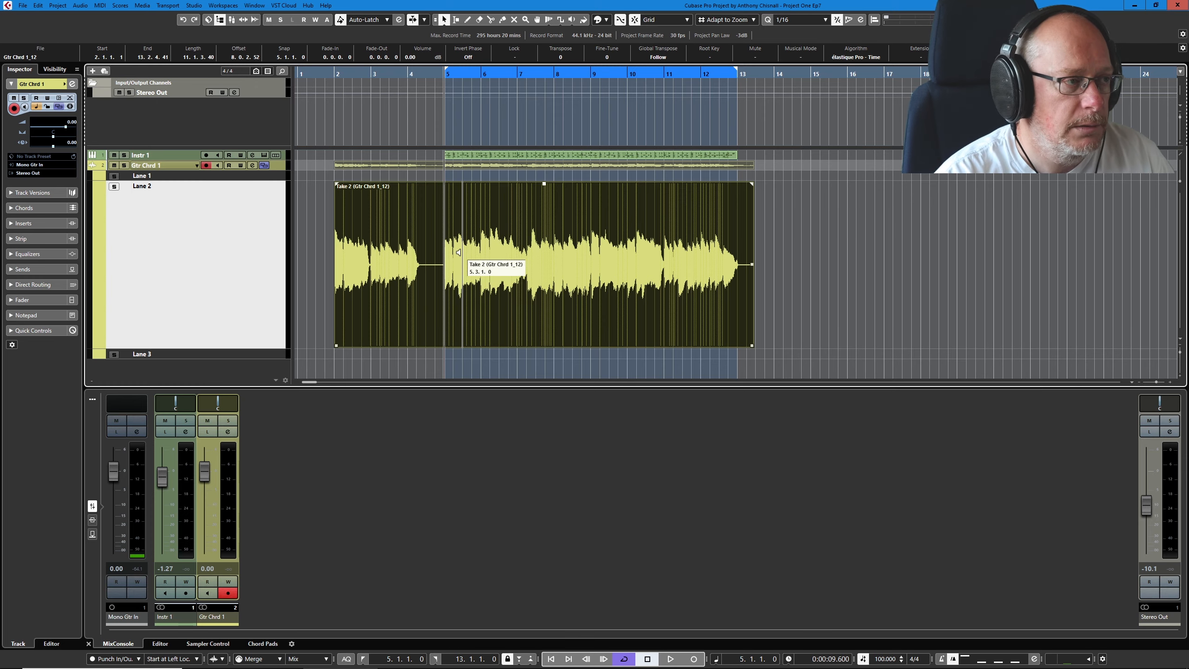
Split the Take 2 event at 4.4.4.111, just before the first guitar note.
scroll(439, 274, "up", 8)
scroll(432, 273, "up", 10)
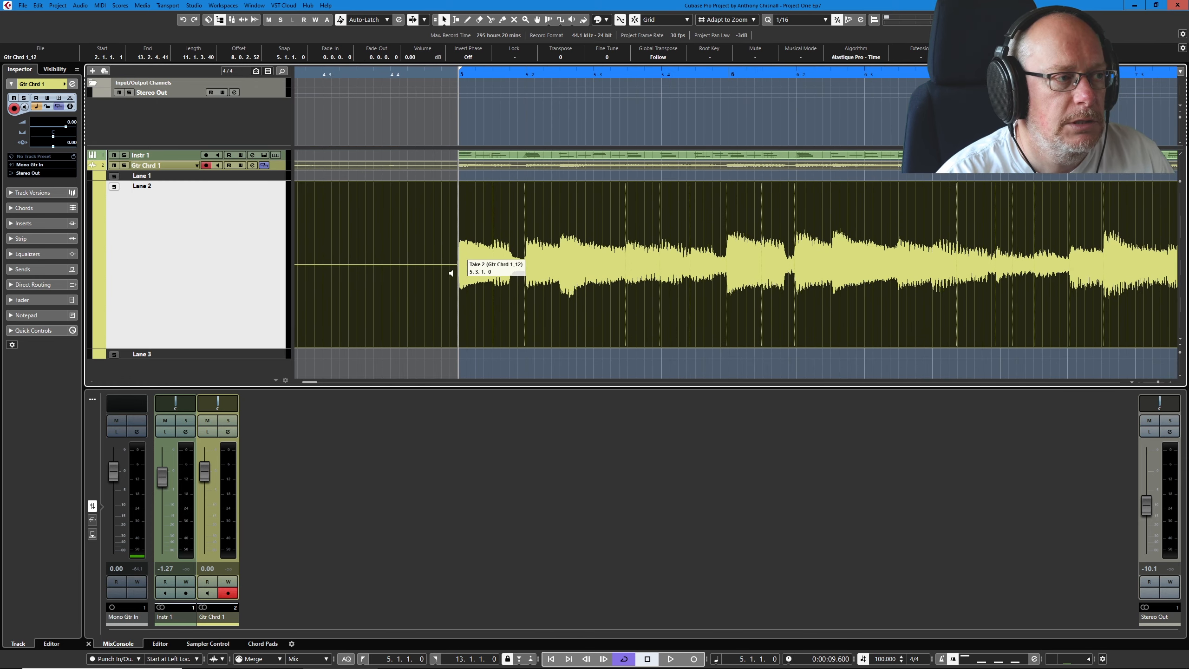
scroll(455, 278, "up", 4)
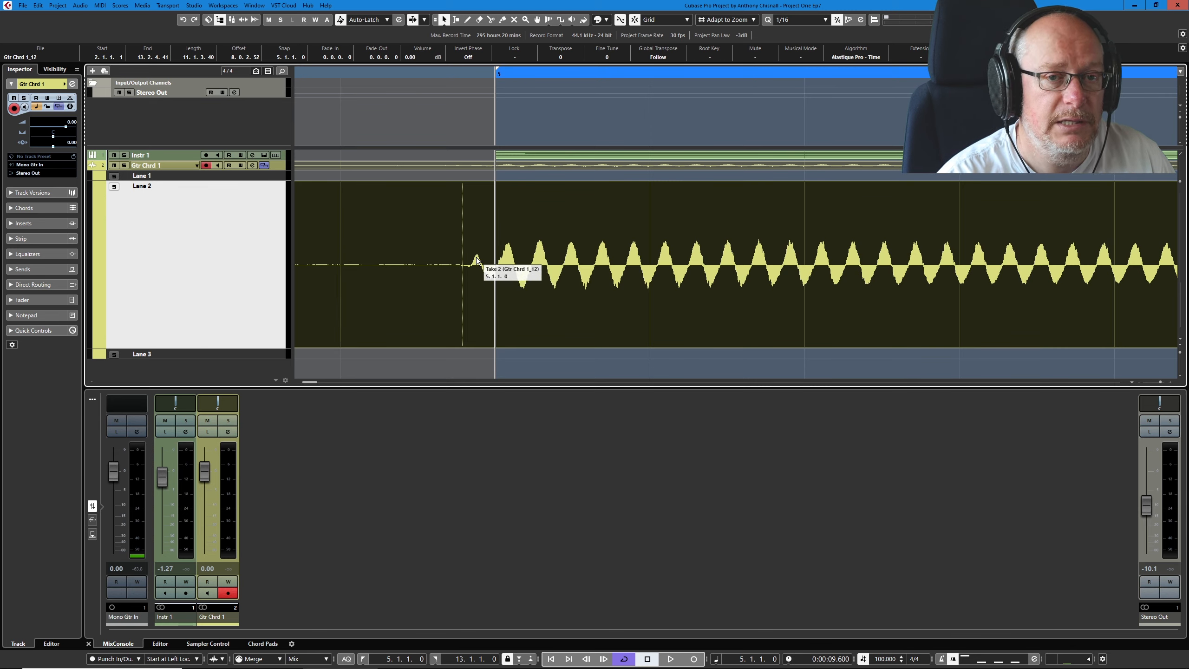
right_click(438, 235)
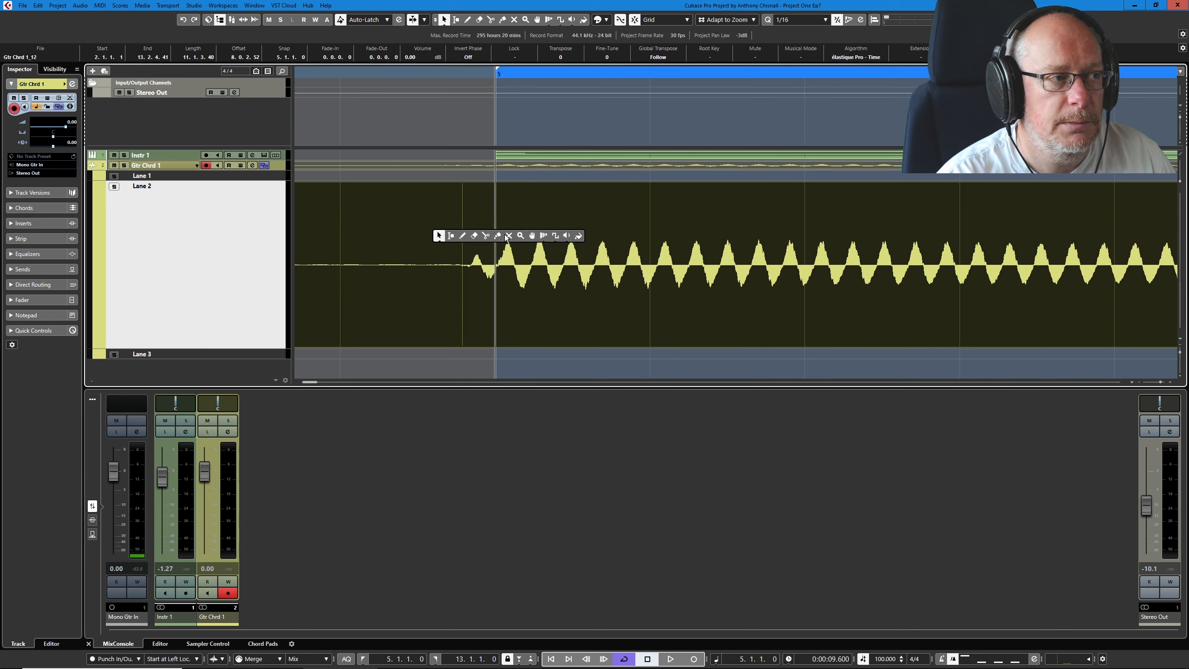
left_click(485, 236)
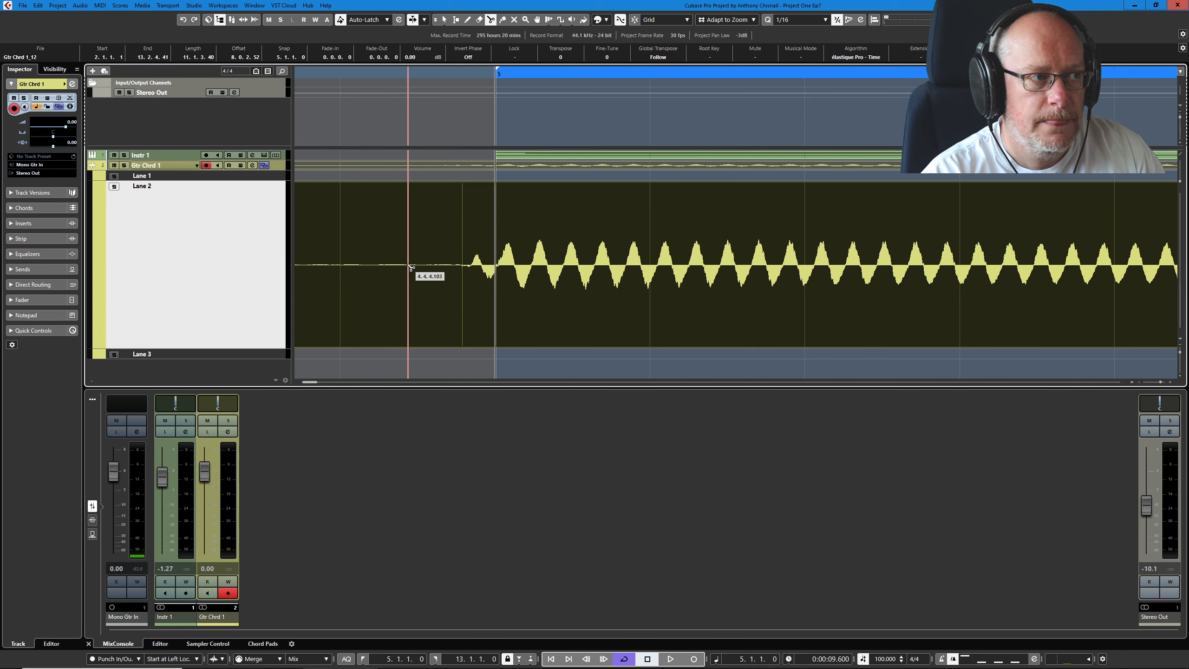
left_click(455, 270)
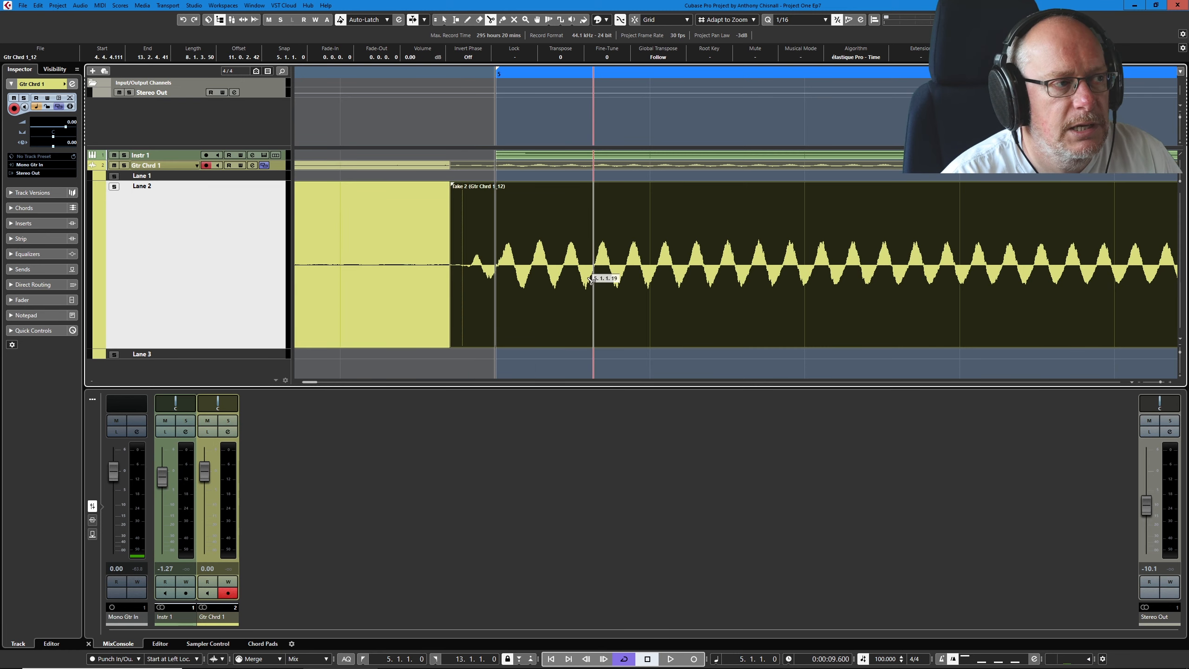
Erase the split-off part of Take 2 that lies before 4.4.4.111.
right_click(367, 241)
left_click(405, 237)
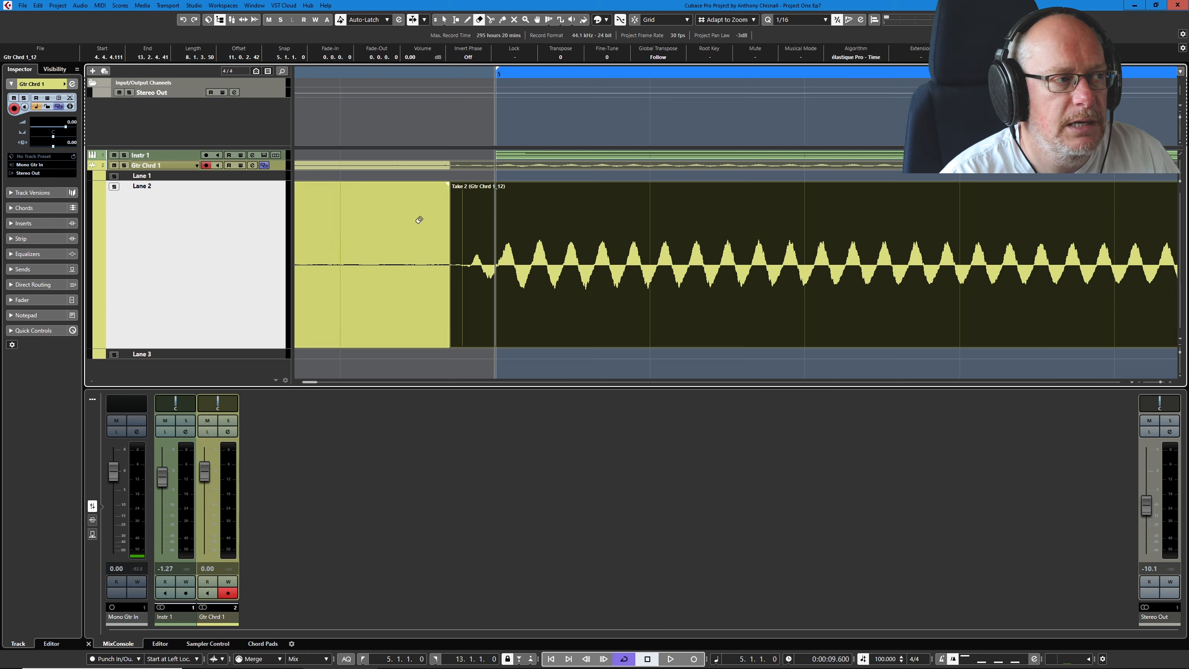
left_click(397, 228)
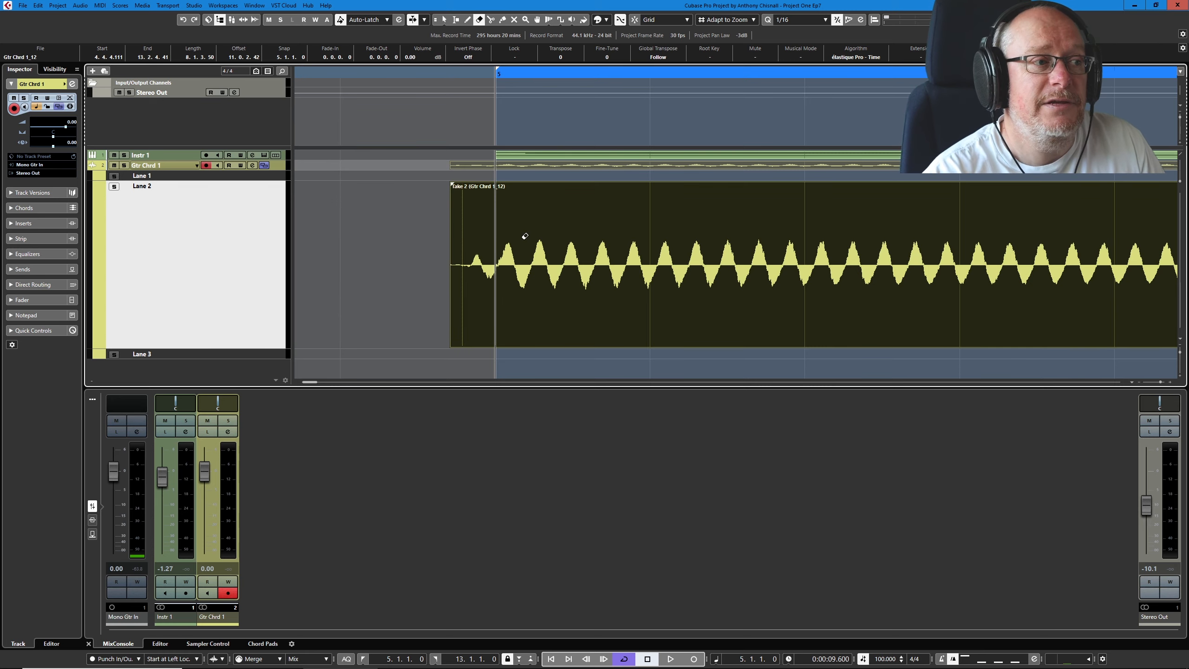
Extend the Take 2 event's start back to 4.4.4.86 and split it again at 4.4.4.111.
key("1")
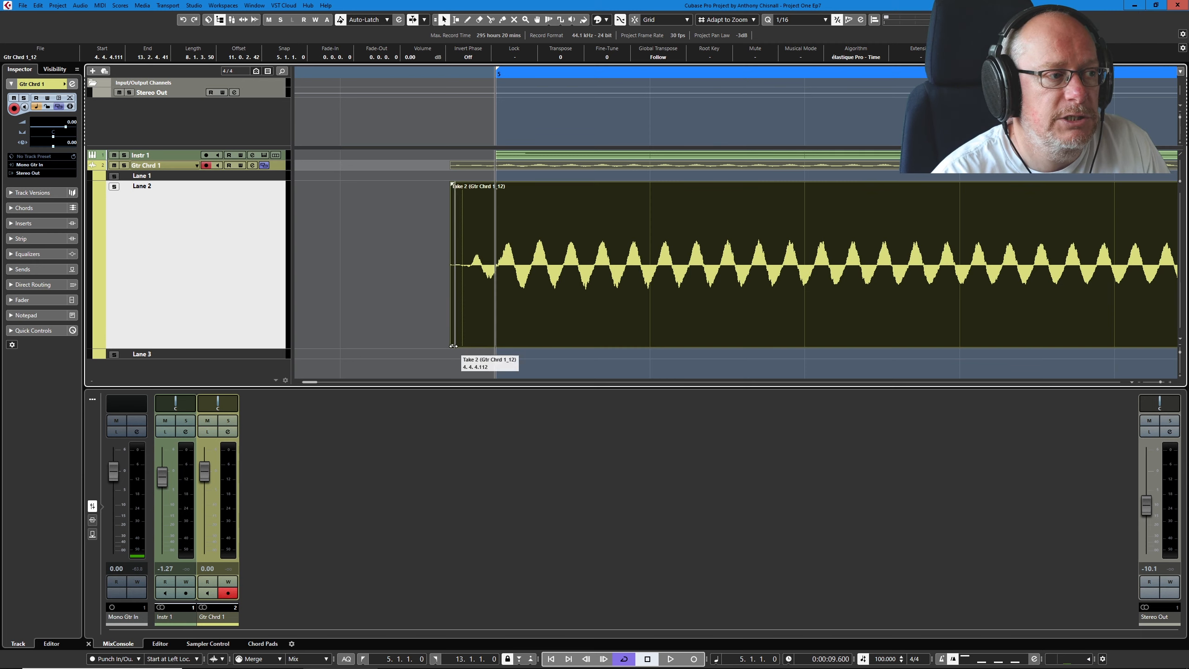
left_click_drag(453, 346, 322, 346)
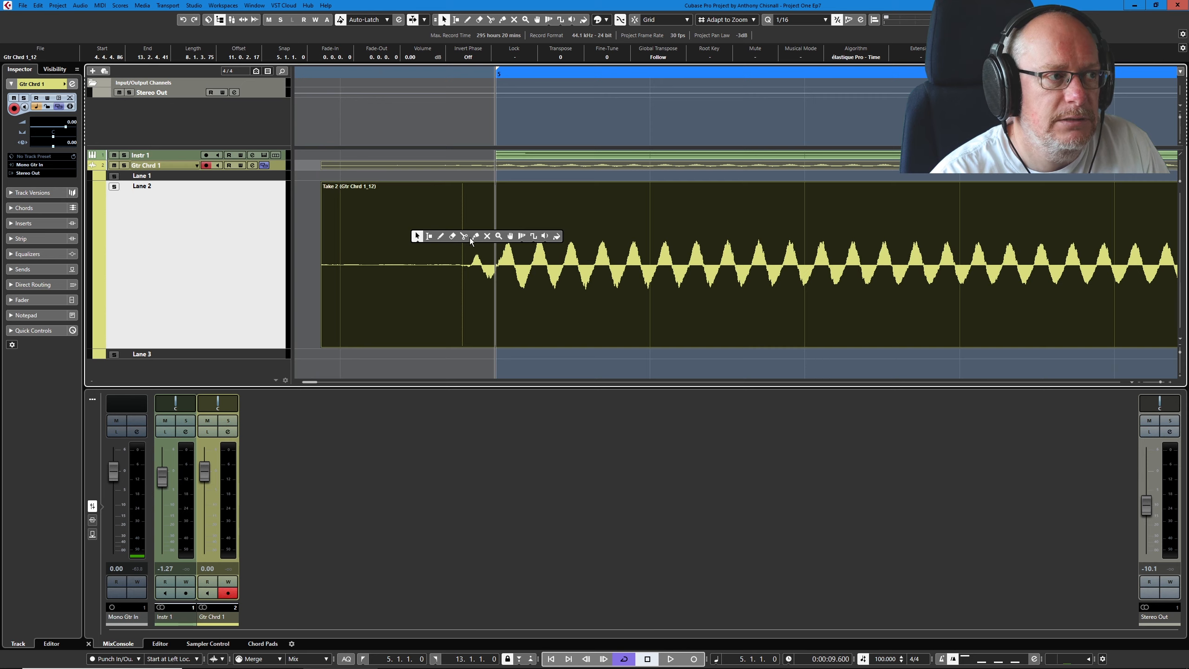
left_click(449, 264)
Erase the short leading piece of Take 2 between 4.4.4.86 and 4.4.4.111.
right_click(488, 234)
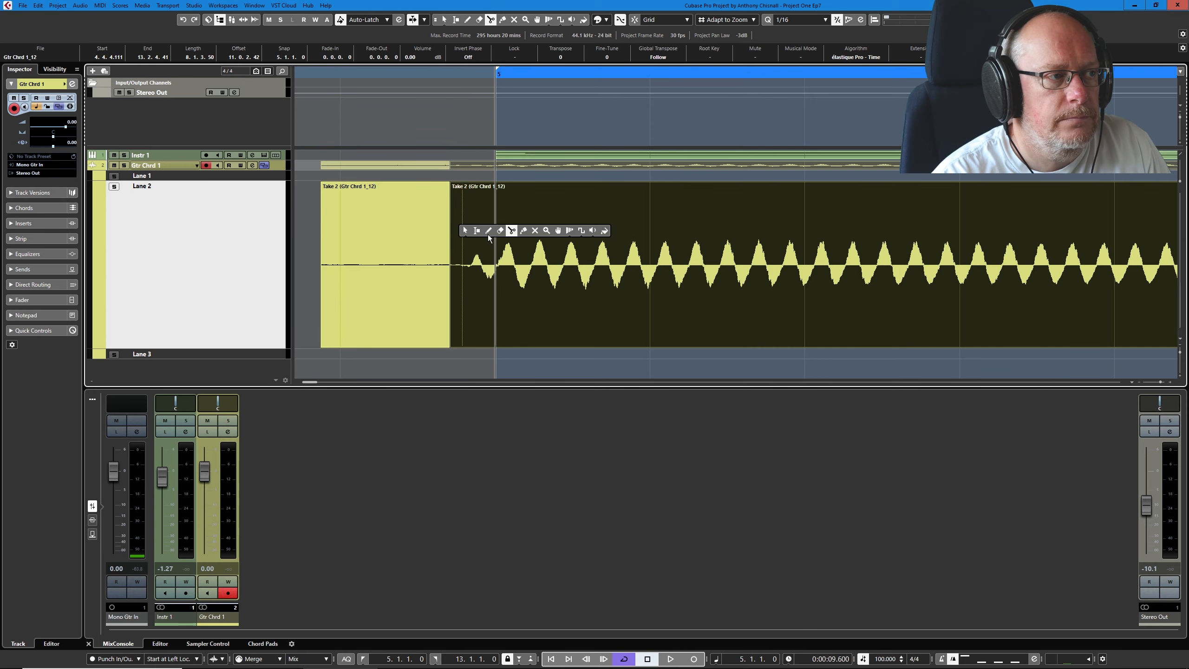
left_click(498, 230)
left_click(410, 228)
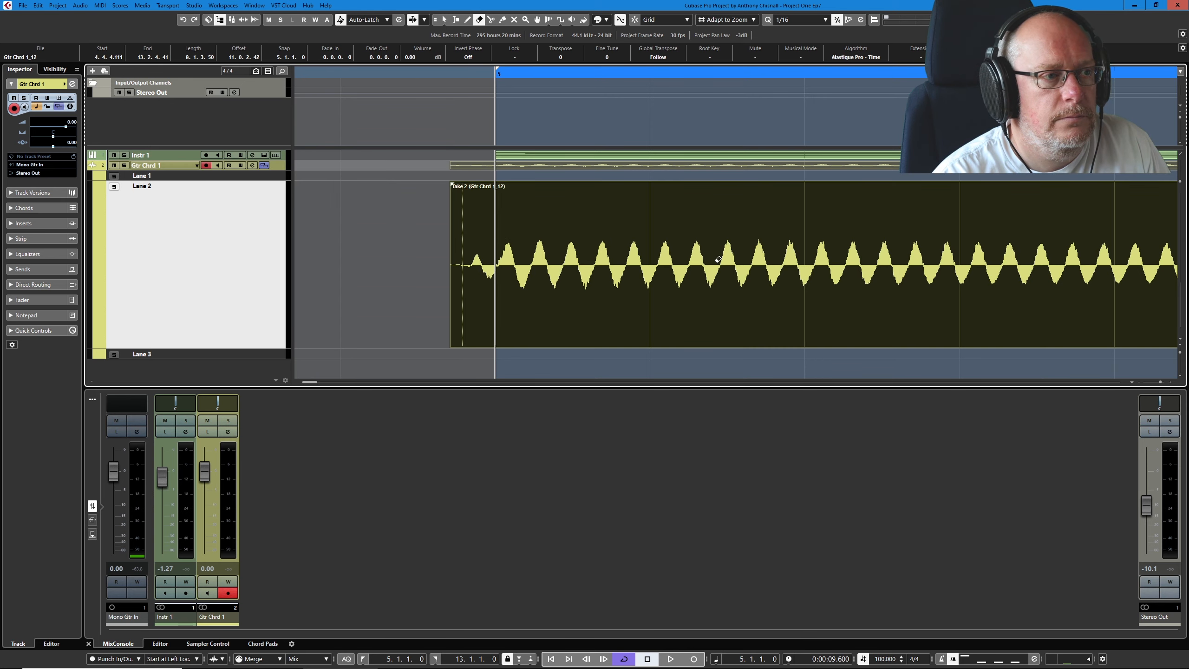
scroll(598, 248, "down", 5)
scroll(570, 236, "down", 4)
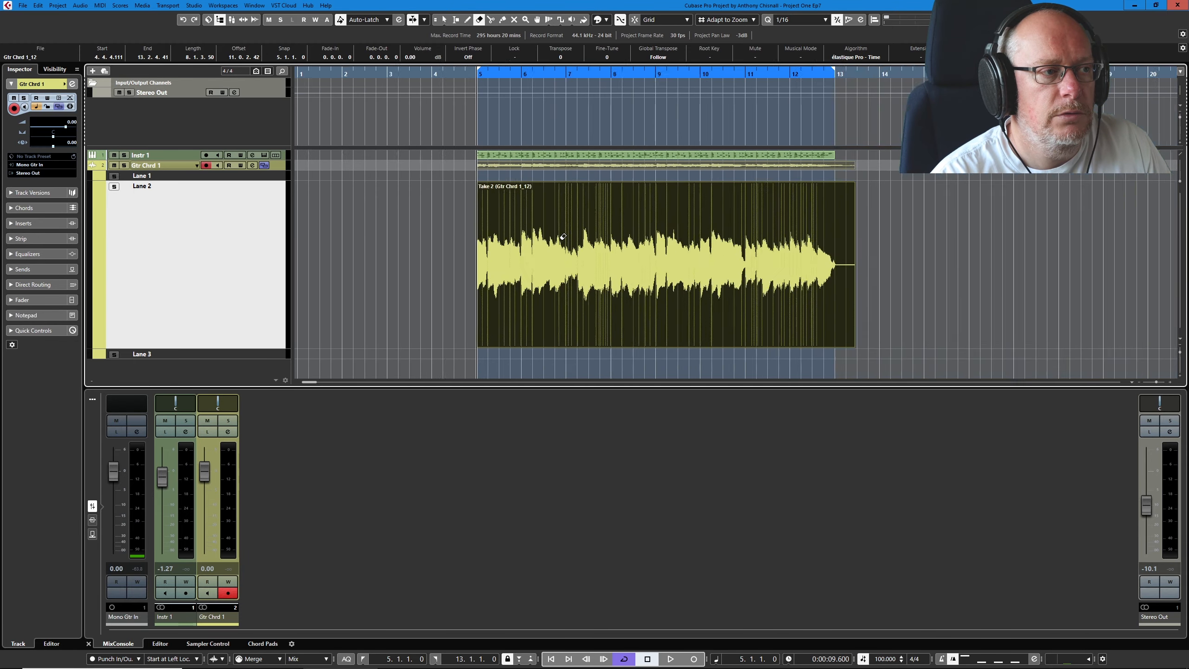
Split the Take 2 event at 13.1.1.13, in the silence just after the final guitar note.
scroll(455, 276, "up", 4)
scroll(456, 276, "up", 8)
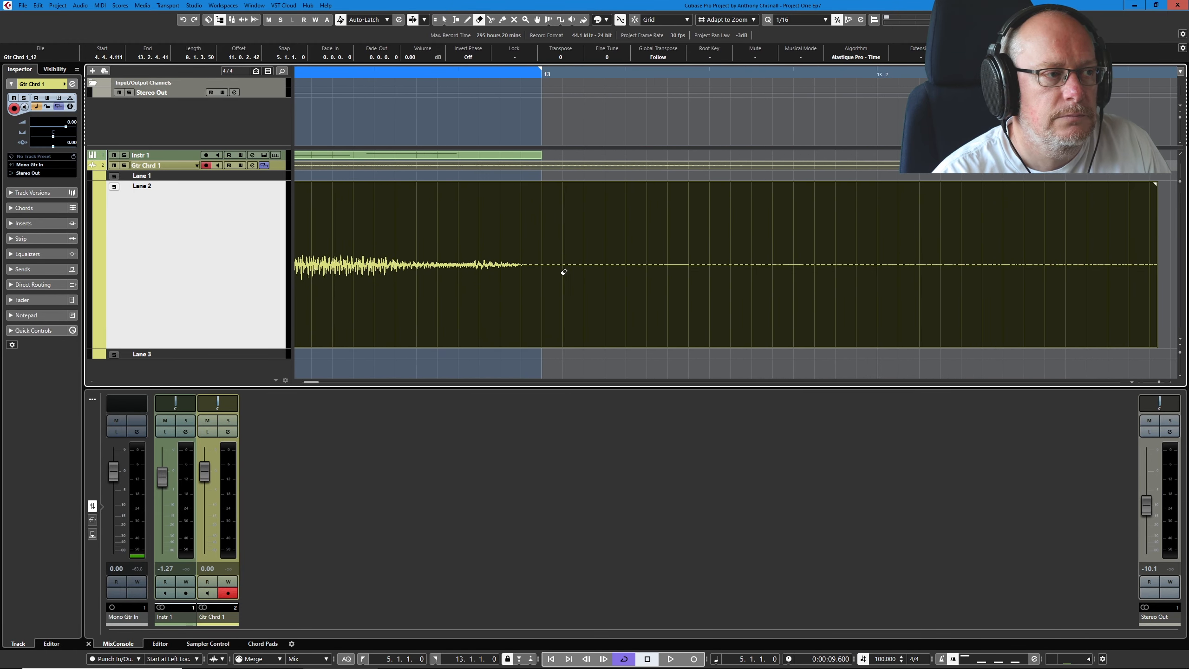
right_click(557, 246)
left_click(603, 245)
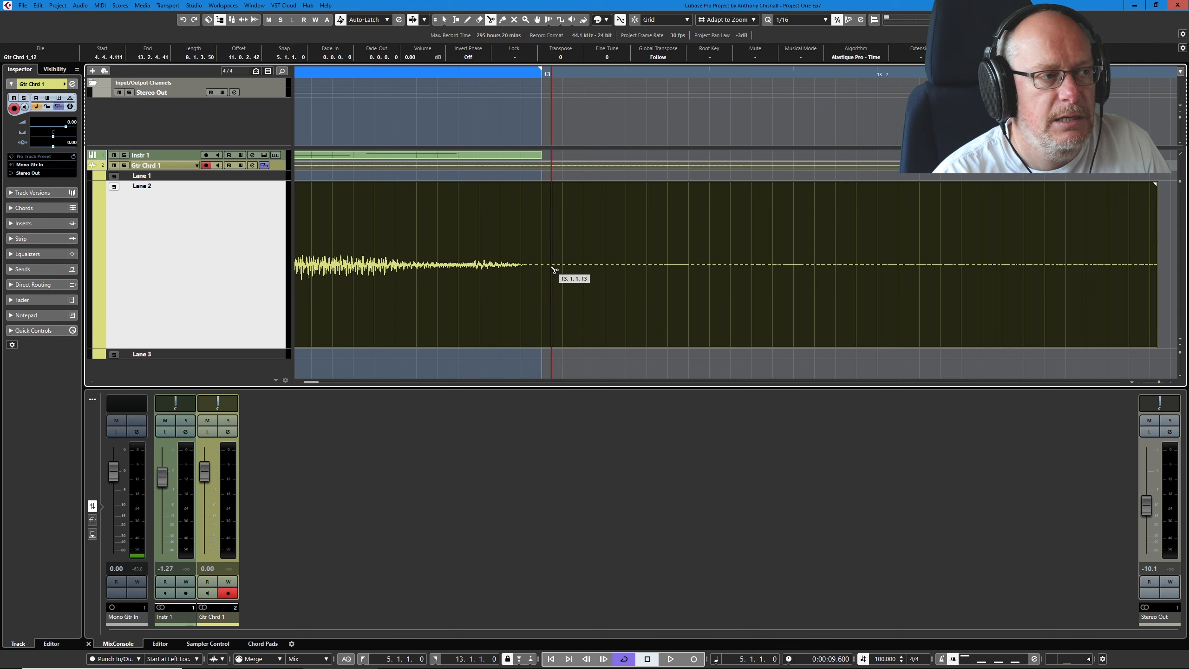
left_click(553, 272)
Erase the silent split-off tail of Take 2 that lies after 13.1.1.13.
right_click(618, 232)
left_click(614, 228)
left_click(687, 253)
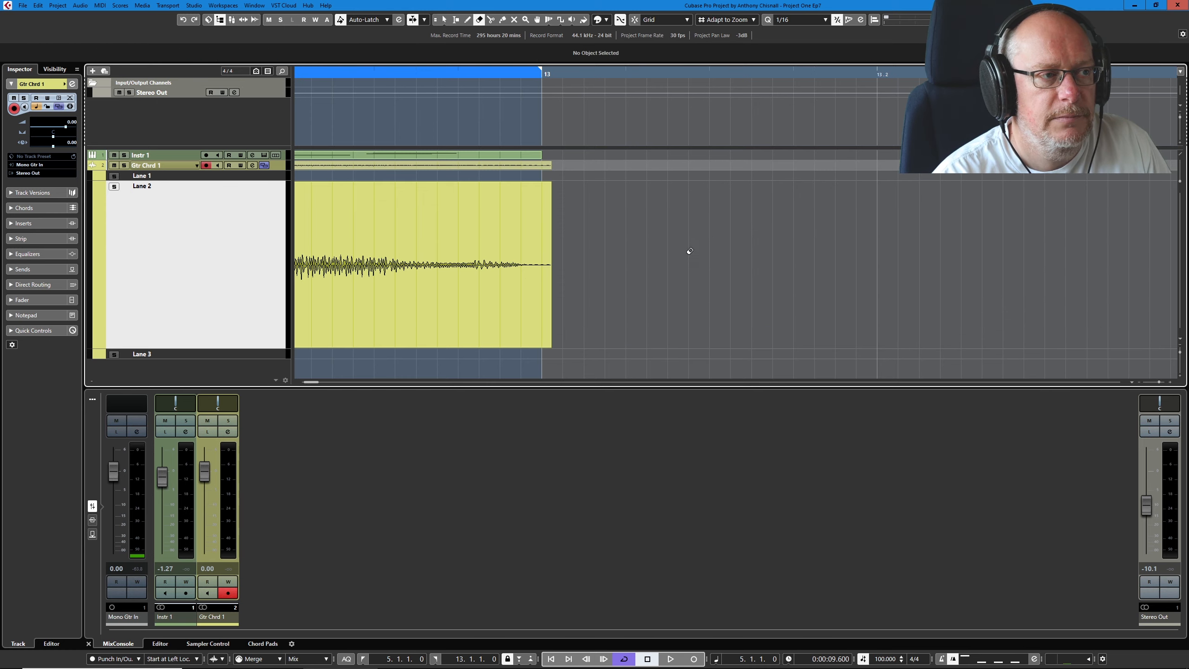
scroll(529, 266, "down", 6)
scroll(532, 267, "down", 5)
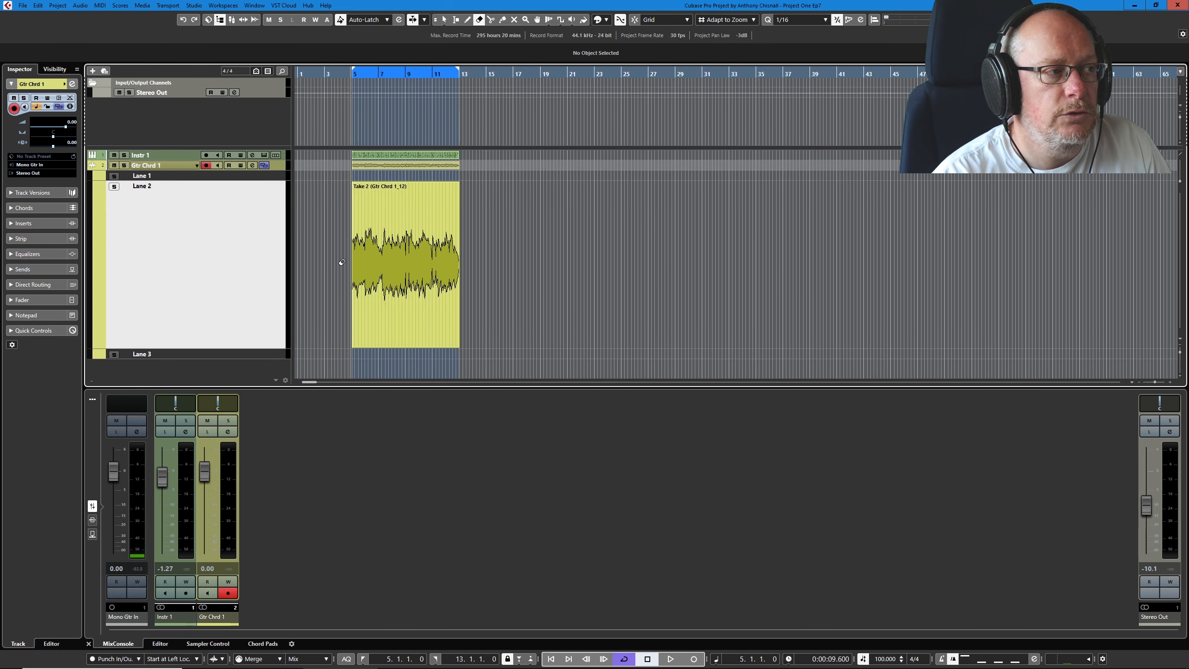
Bounce the trimmed Take 2 event to a new audio file, replacing the event, and try to extend its start earlier.
scroll(325, 253, "up", 8)
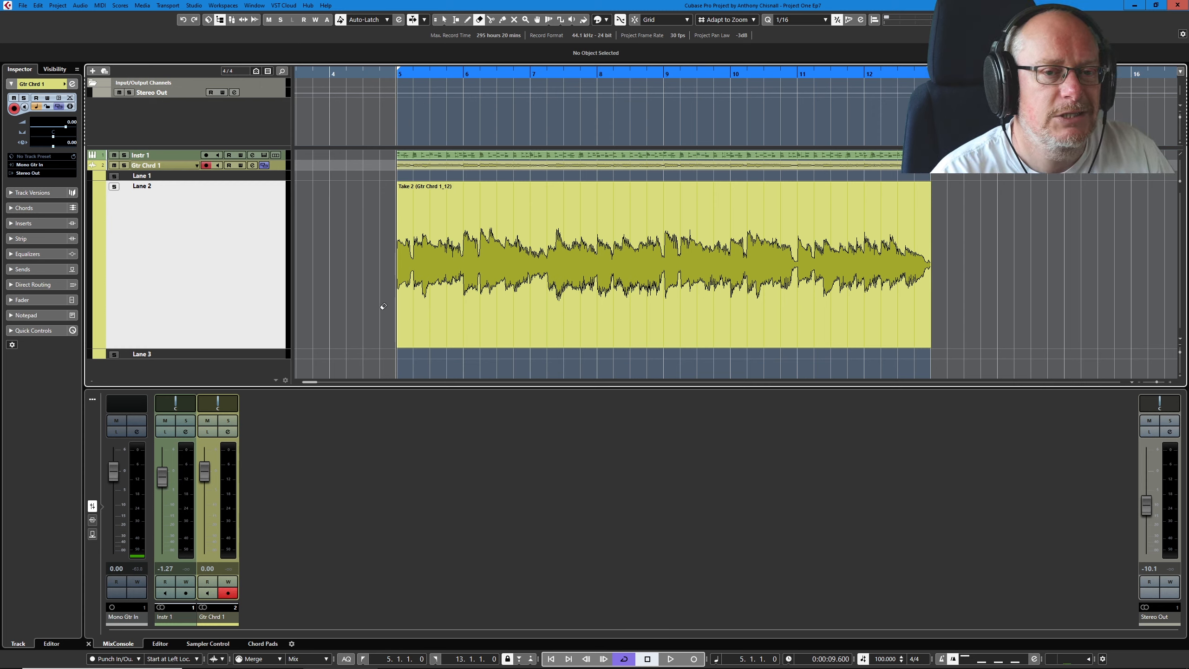
key("1")
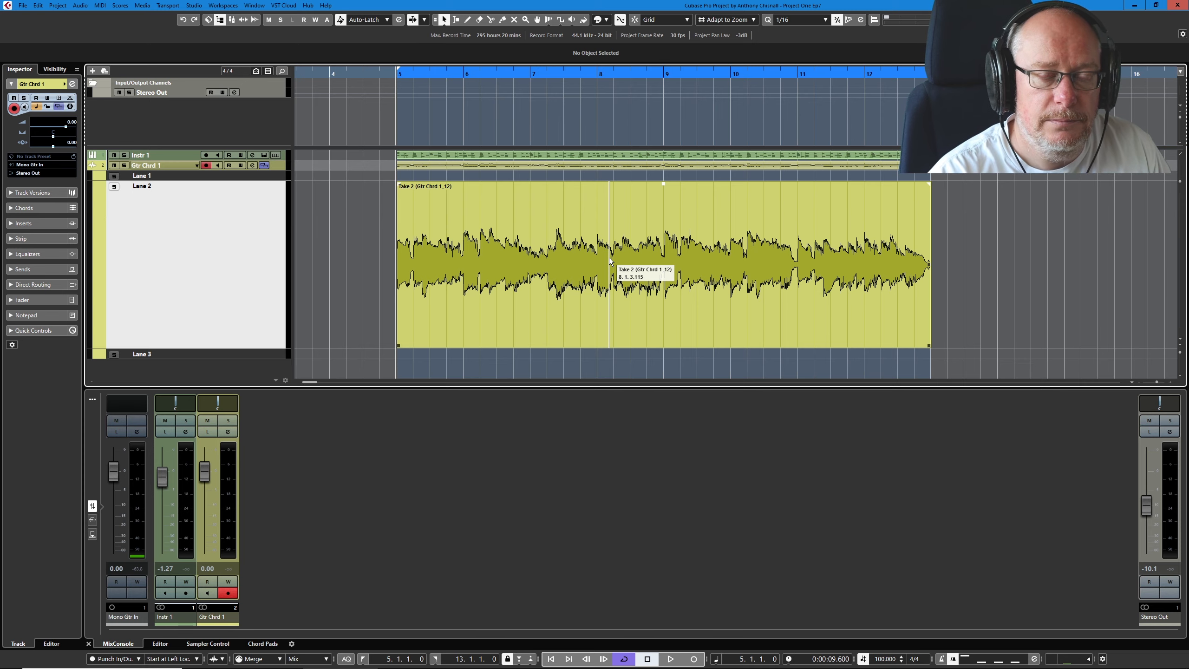
left_click(679, 266)
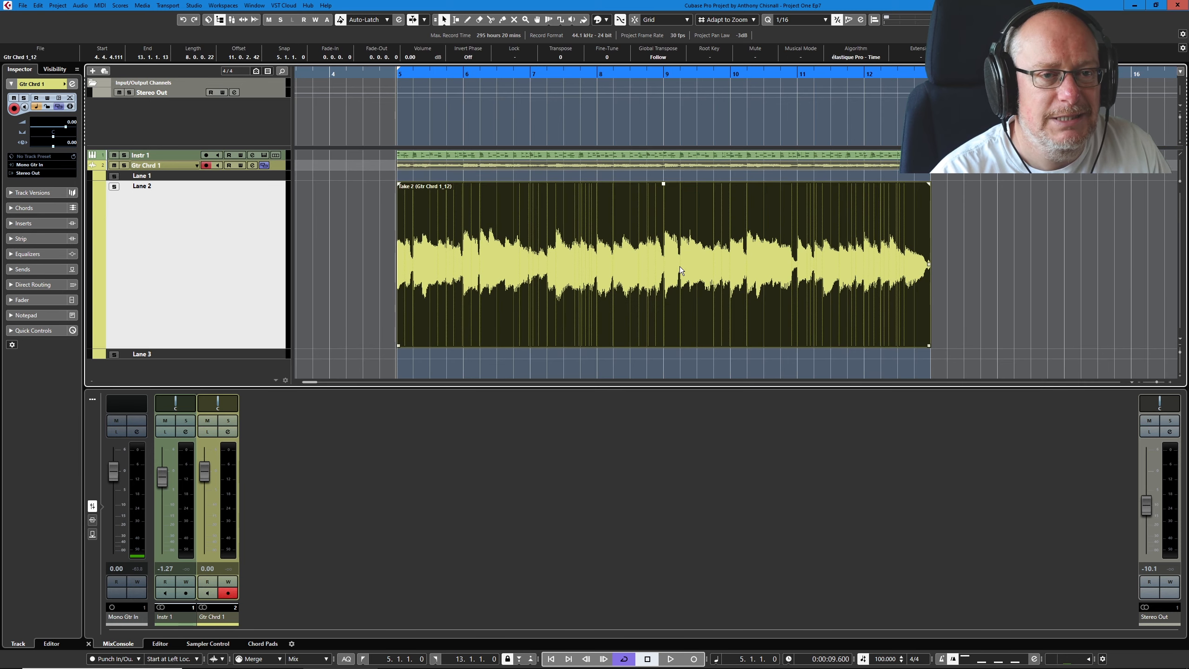
left_click(80, 5)
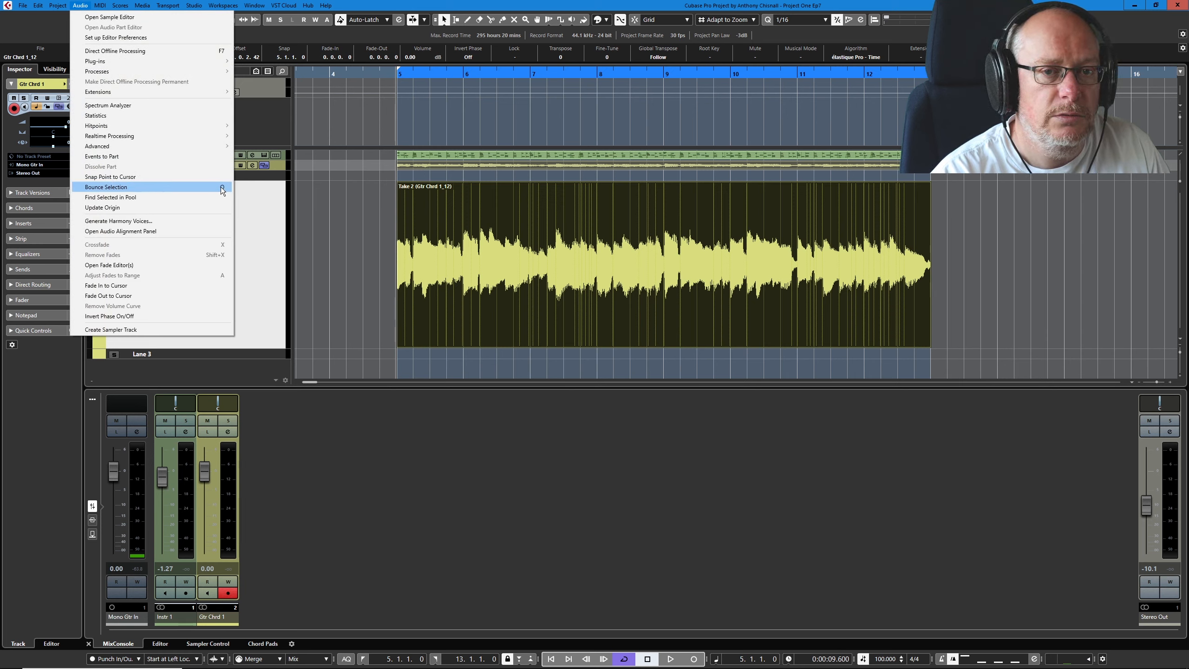
left_click(113, 188)
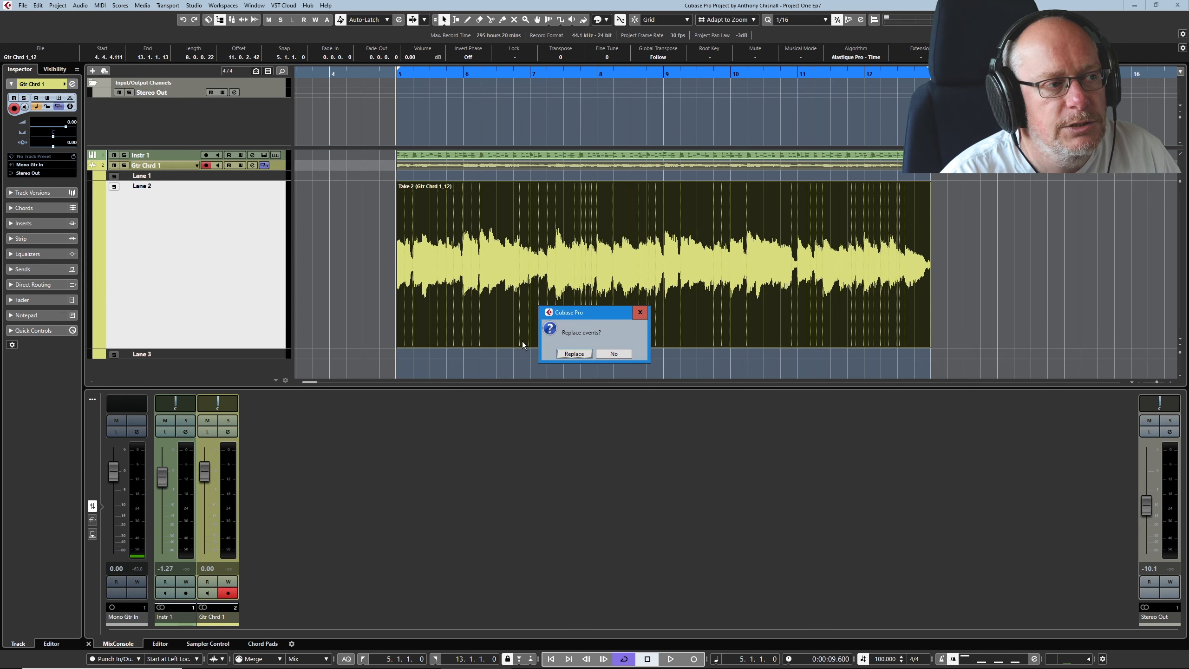
left_click(575, 354)
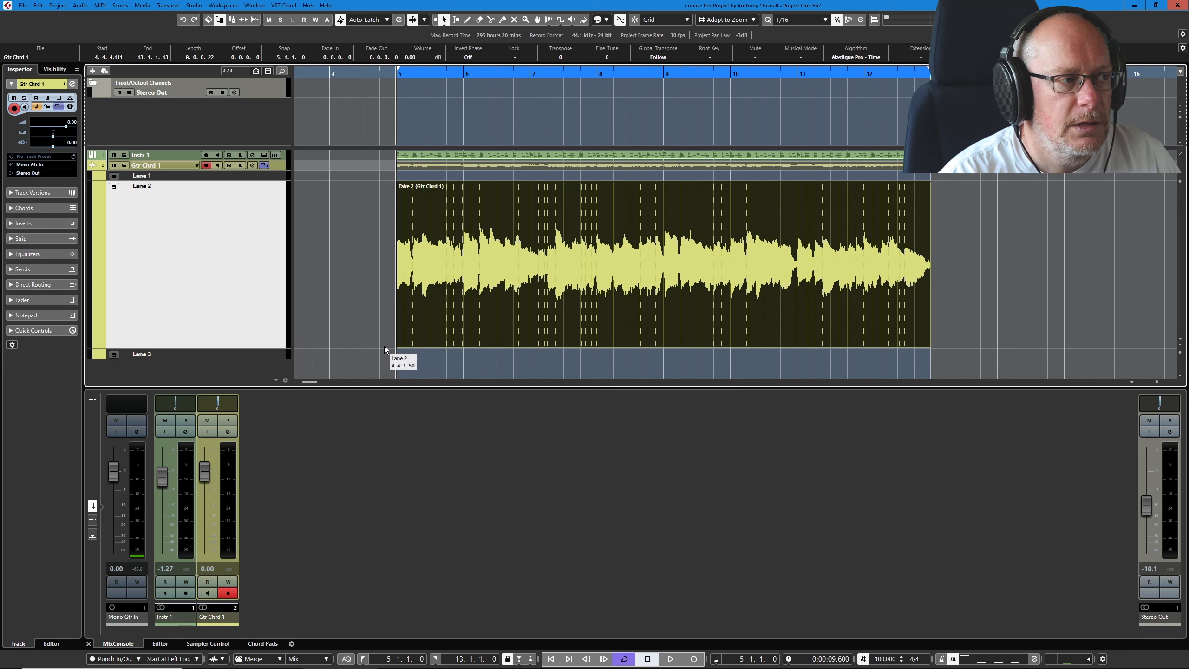
left_click_drag(398, 345, 323, 342)
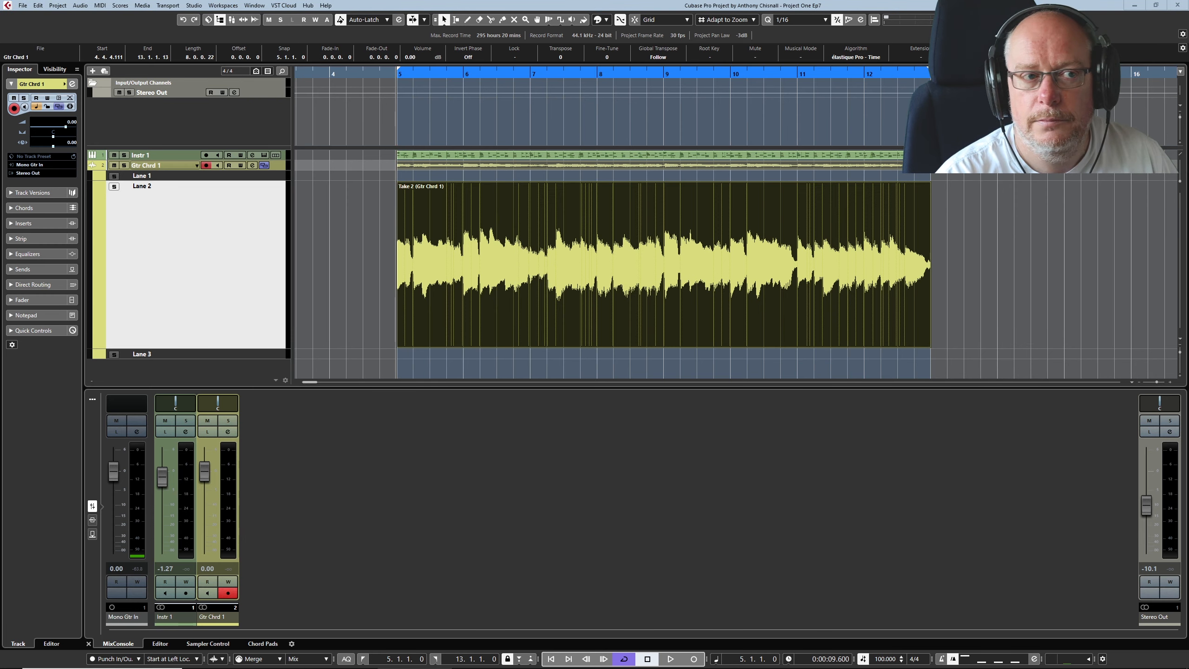
Open the Pool to compare the bounced Gtr Chrd 1 clip with the original Gtr Chrd 1_12 recording, and close it again.
key("ctrl+p")
left_click_drag(550, 151, 564, 147)
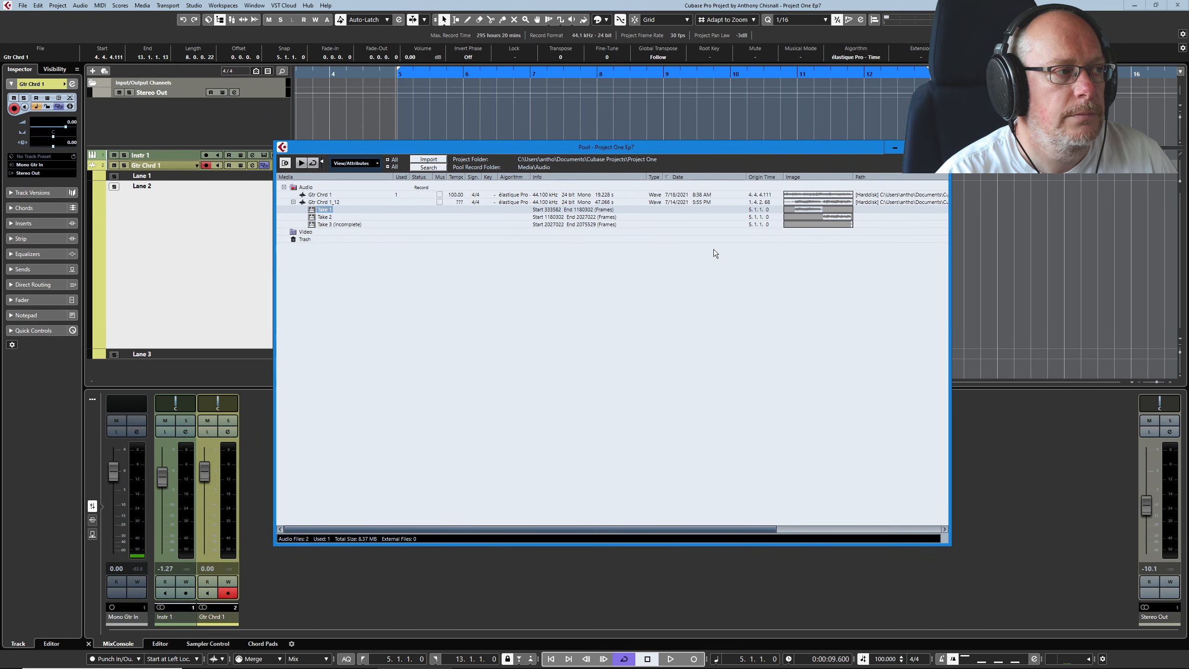
left_click(543, 299)
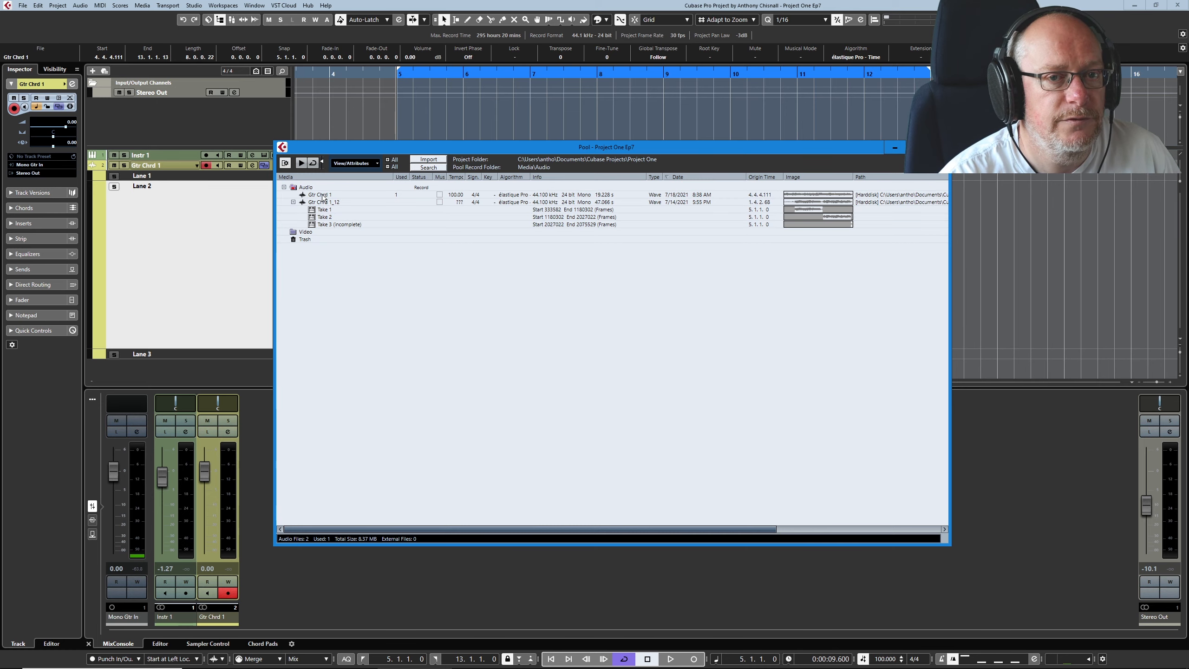
key("ctrl+p")
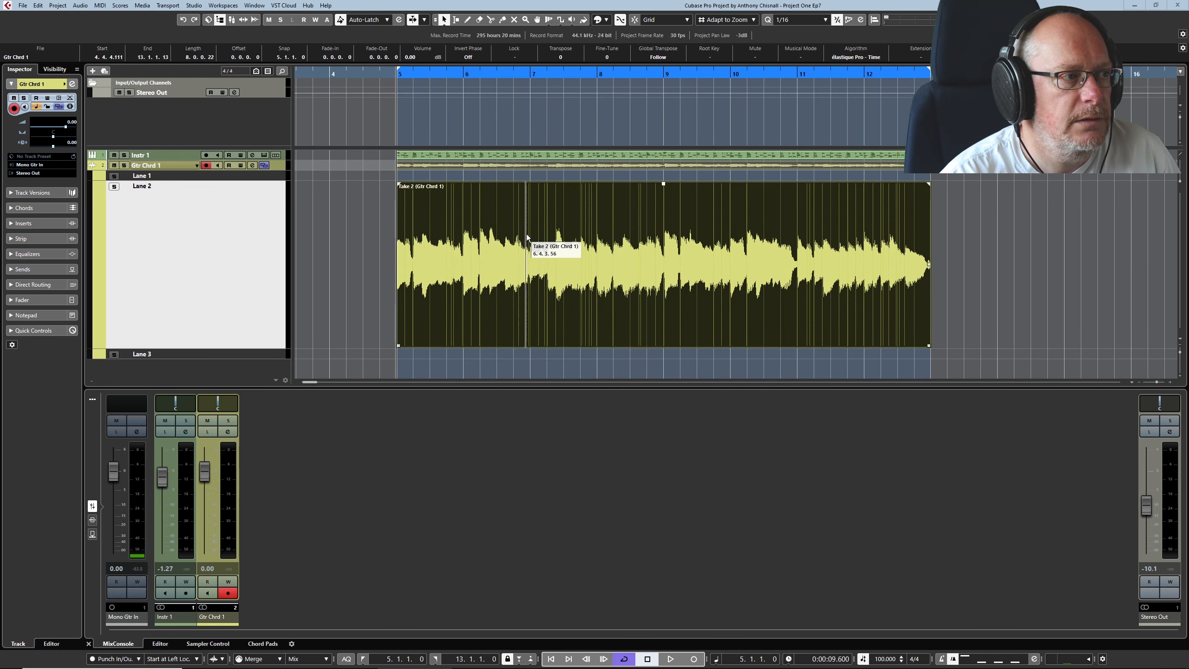
Locate the selected bounced Take 2 event's clip in the Pool and move the Pool window lower.
left_click(80, 5)
left_click(105, 197)
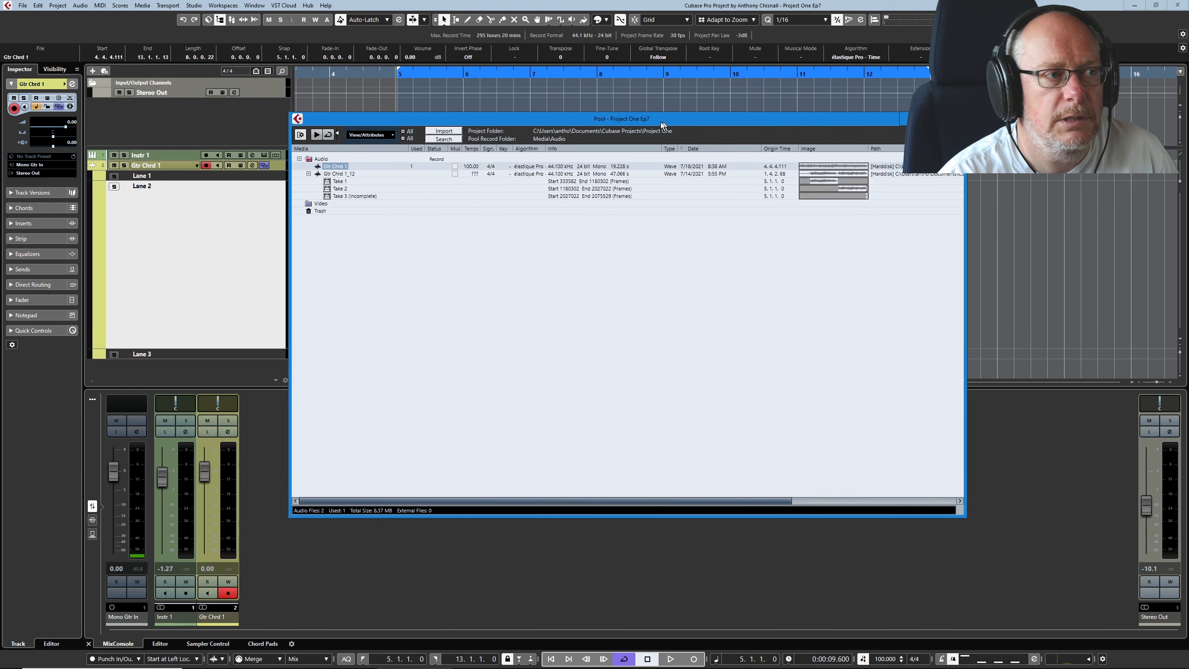
left_click_drag(660, 122, 670, 156)
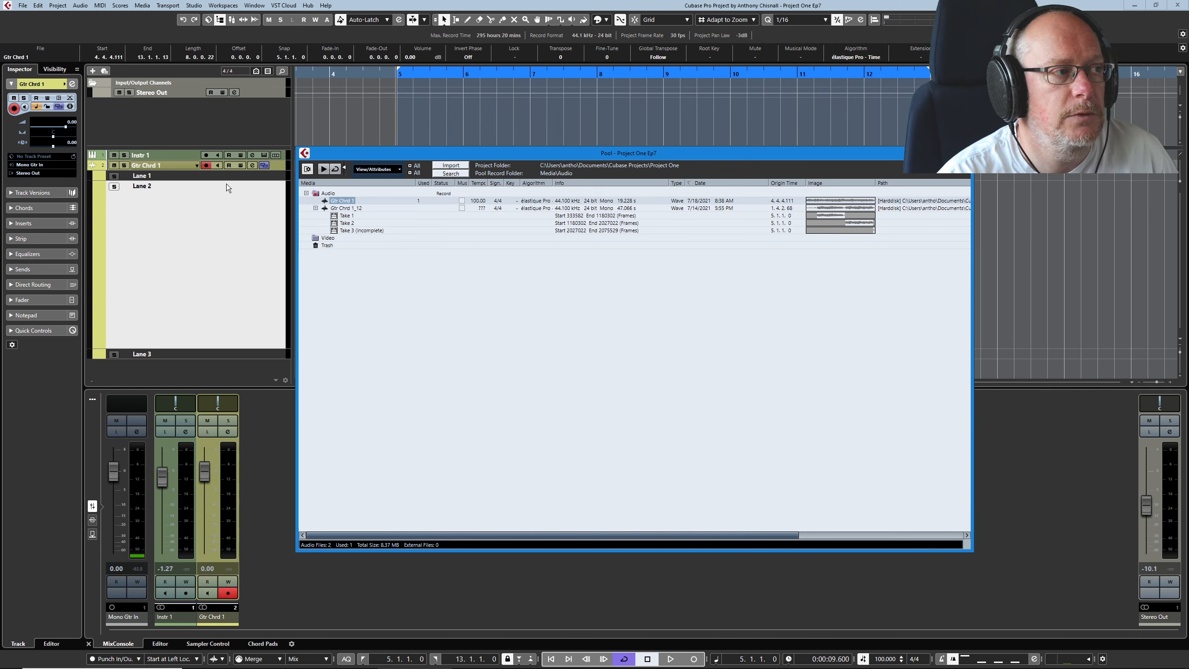
Remove the unused media from the Pool's Audio folder by moving it to the trash.
right_click(328, 193)
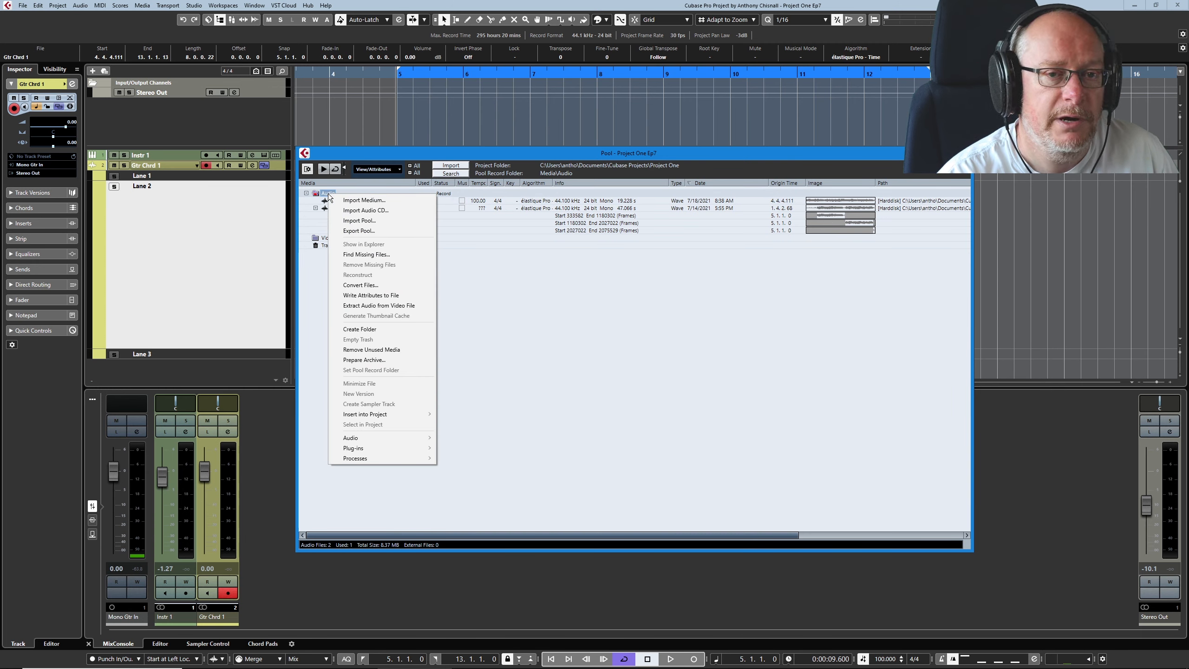
left_click(375, 347)
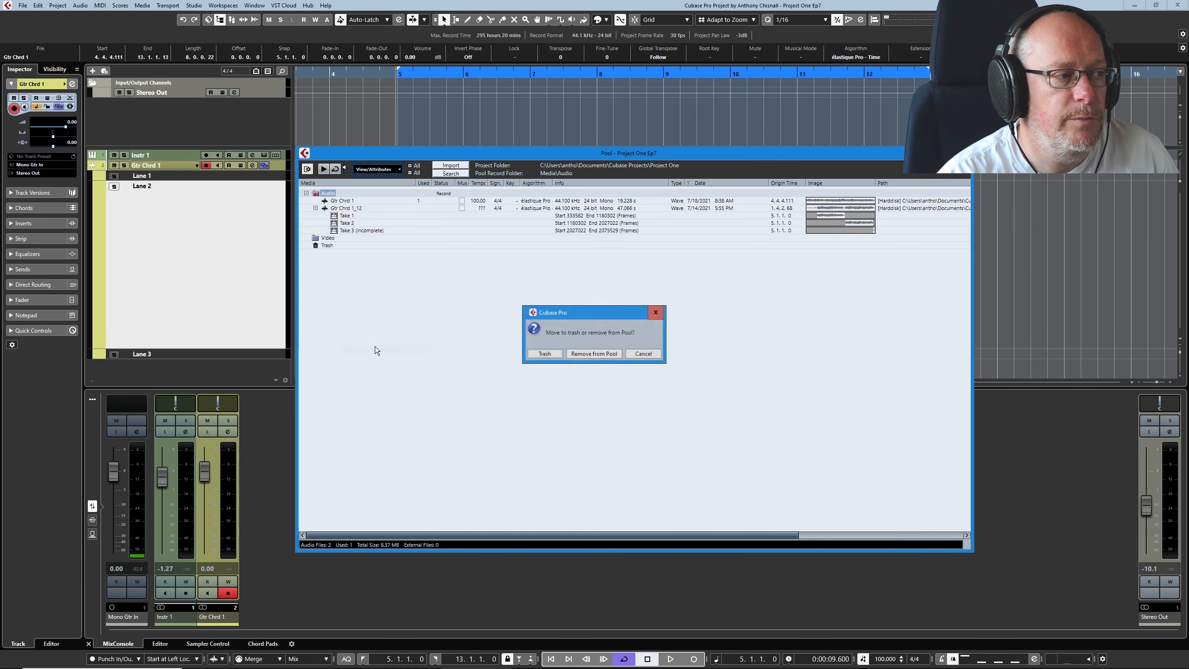
left_click(544, 354)
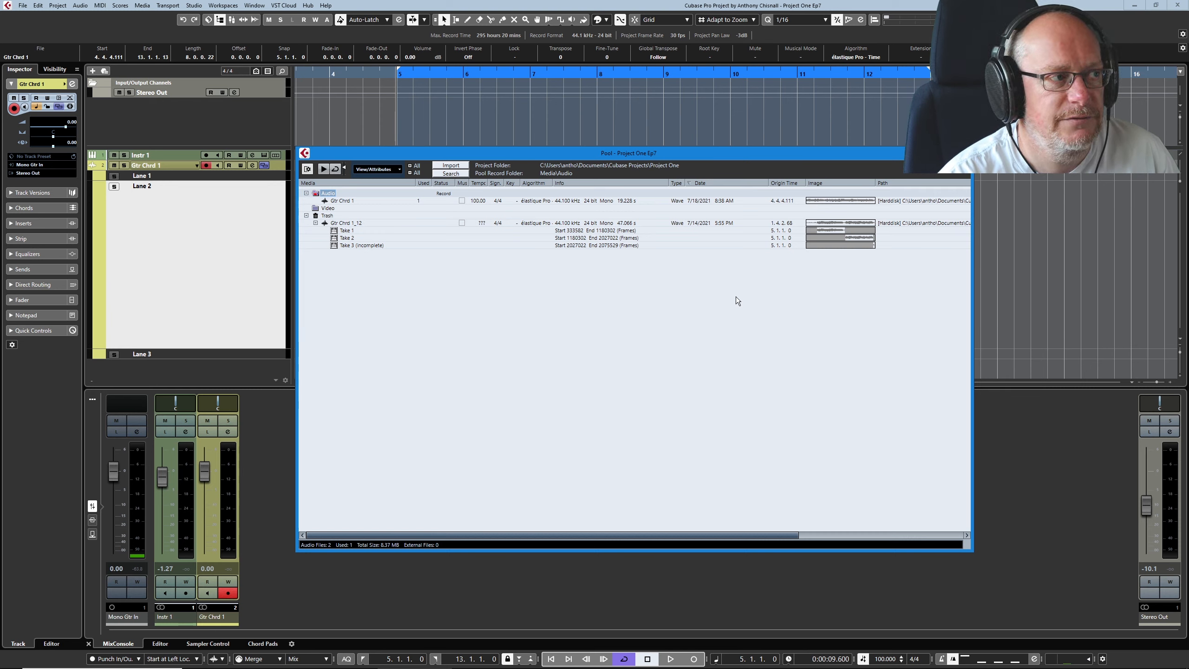
Empty the Pool's trash, erasing the unused Gtr Chrd 1_12 recording from the hard disk.
right_click(326, 216)
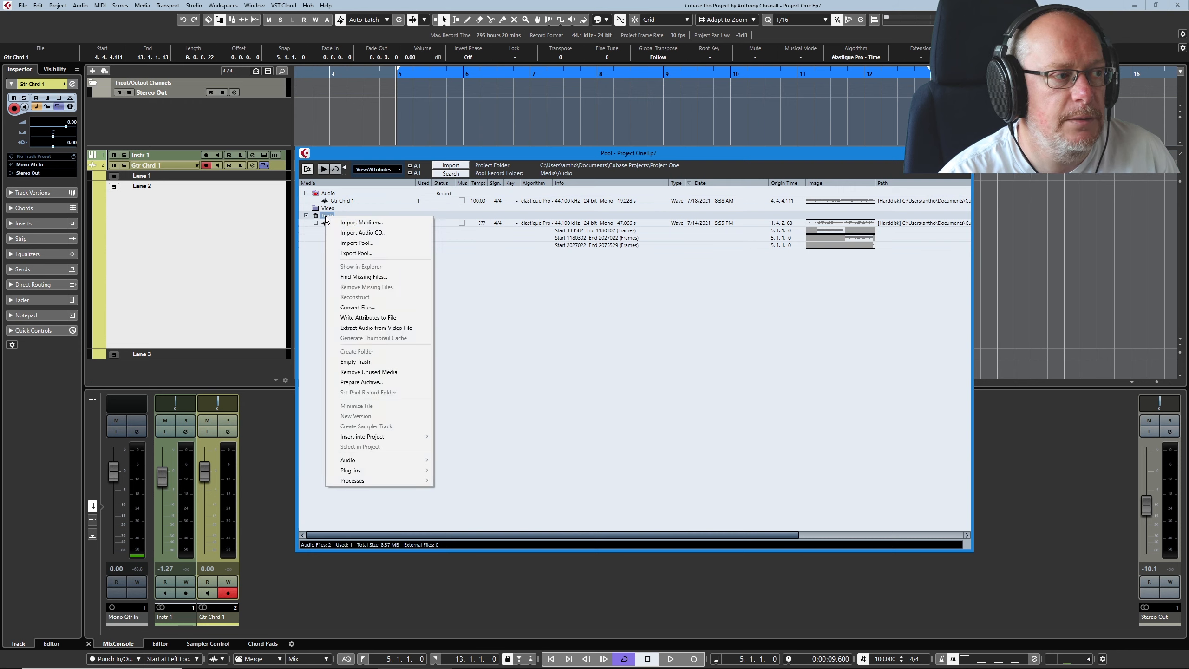
left_click(357, 360)
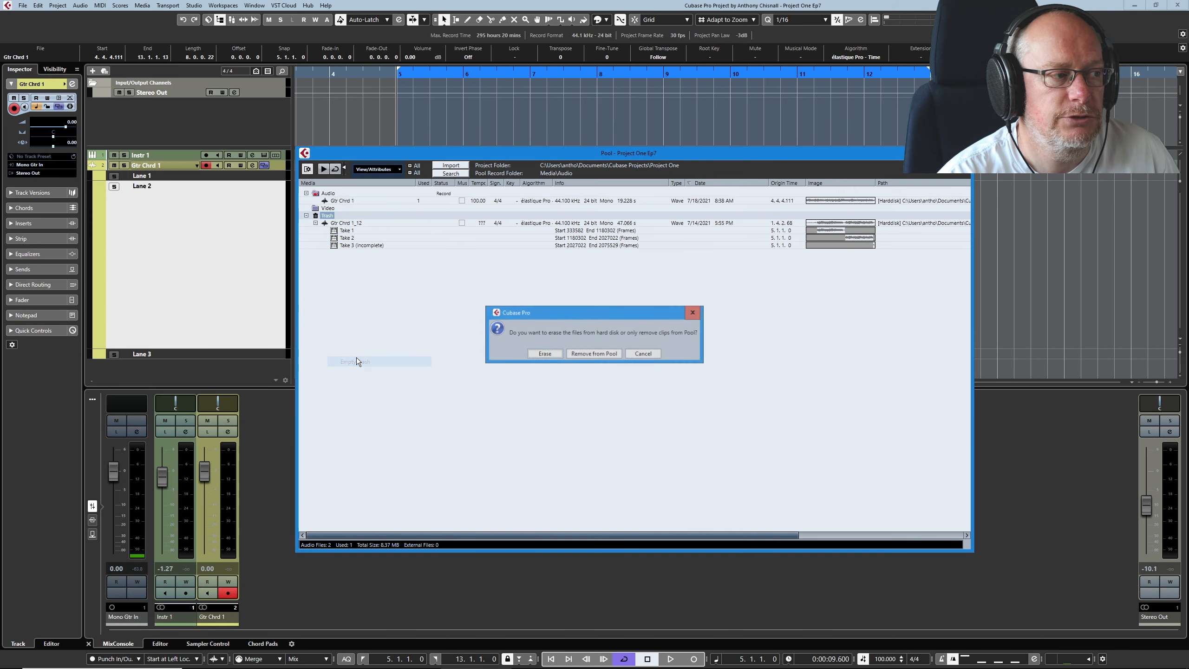
left_click(540, 353)
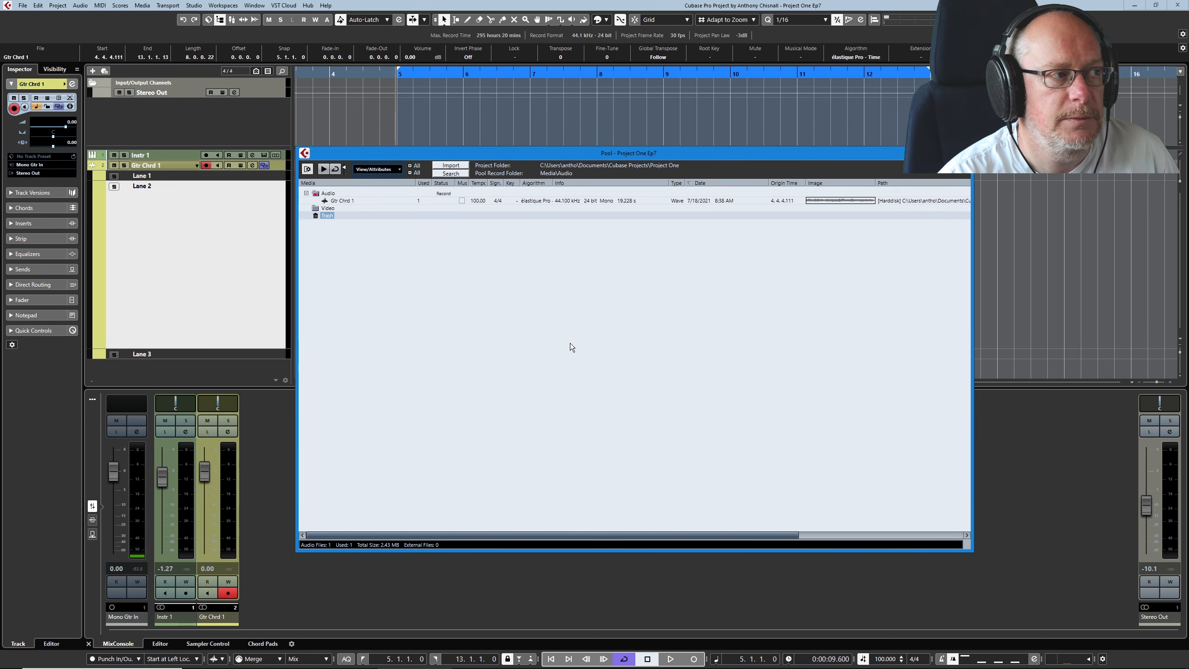